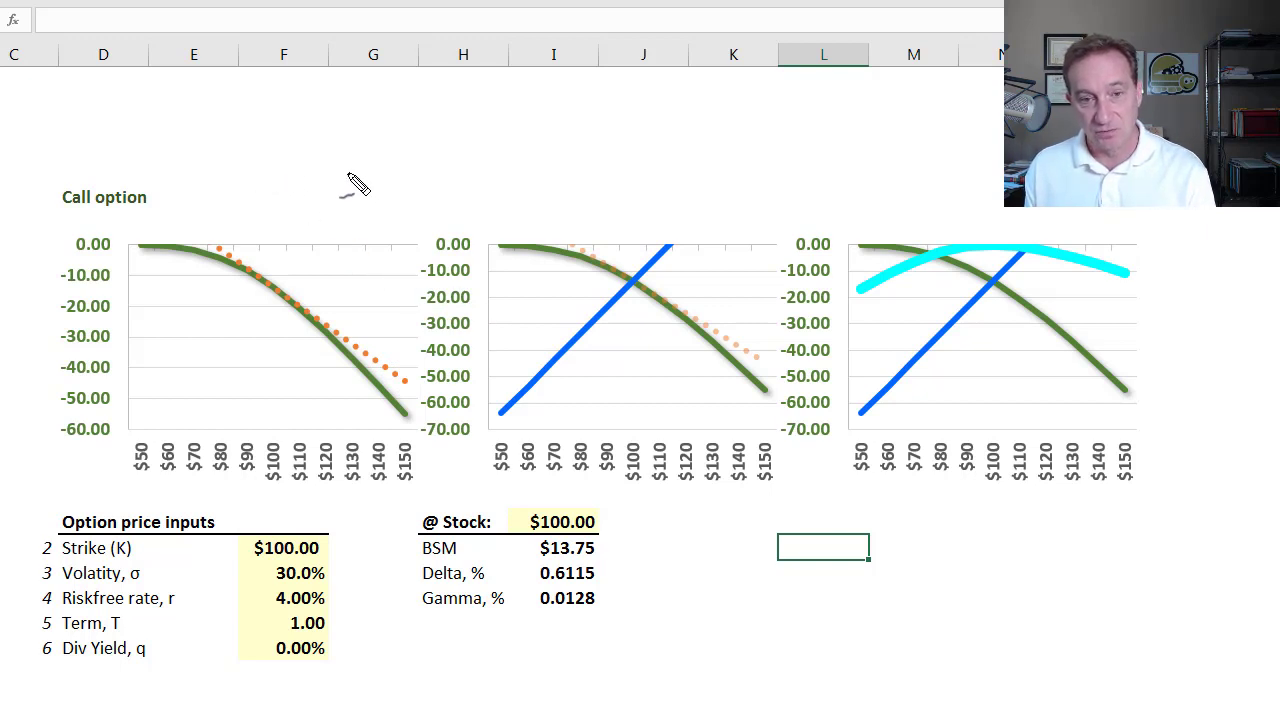
# Handwrite the portfolio expression Δs − c in blue ink above the call option charts.
pyautogui.moveTo(379, 174)
pyautogui.mouseDown()
pyautogui.moveTo(434, 164)
pyautogui.moveTo(448, 188)
pyautogui.mouseUp()
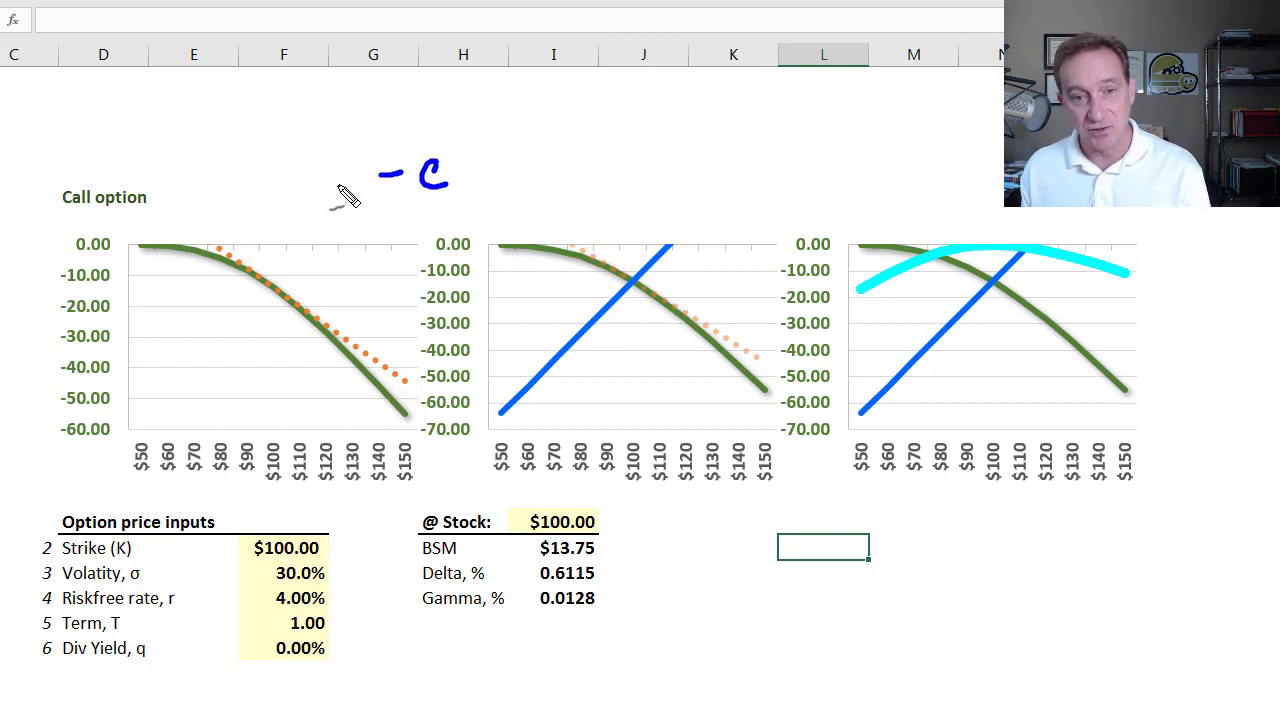
pyautogui.moveTo(288, 187)
pyautogui.mouseDown()
pyautogui.moveTo(336, 172)
pyautogui.moveTo(324, 186)
pyautogui.mouseUp()
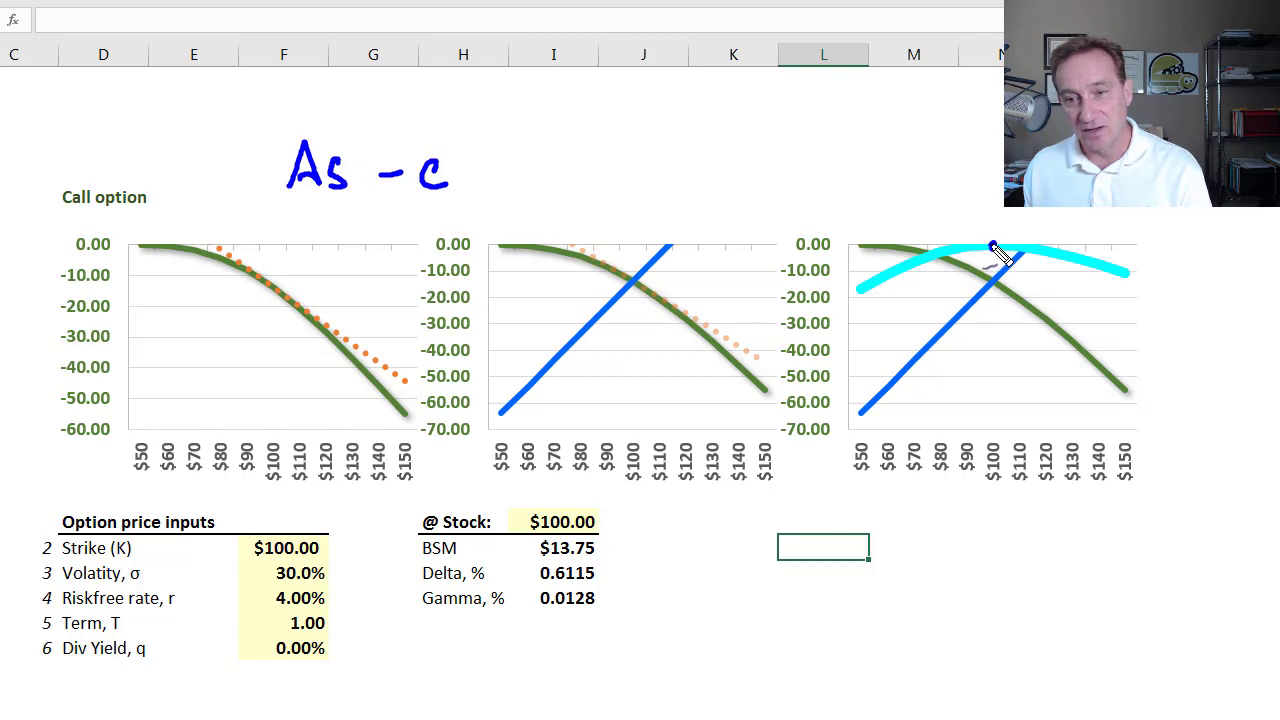
# Mark the cyan curve's peak at $100 in ink with outward arrows on both sides, and clear all the annotations.
pyautogui.click(992, 246)
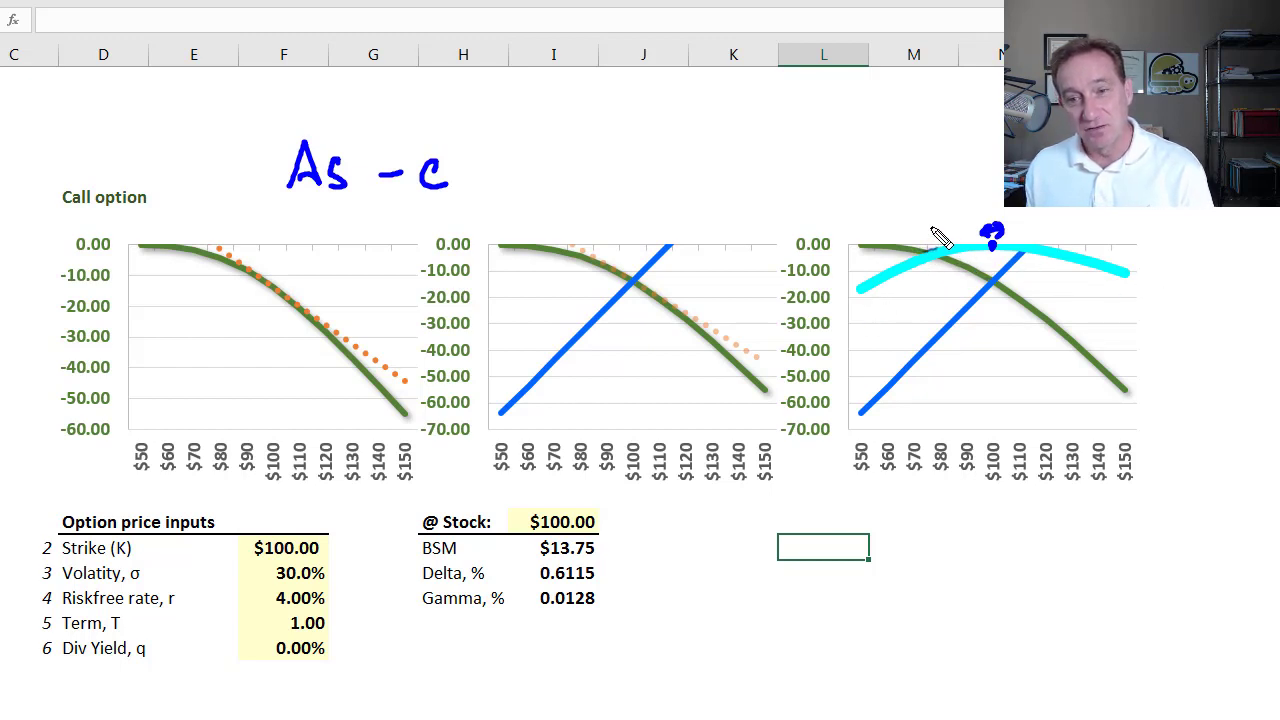
pyautogui.moveTo(935, 230)
pyautogui.mouseDown()
pyautogui.moveTo(875, 231)
pyautogui.moveTo(890, 240)
pyautogui.mouseUp()
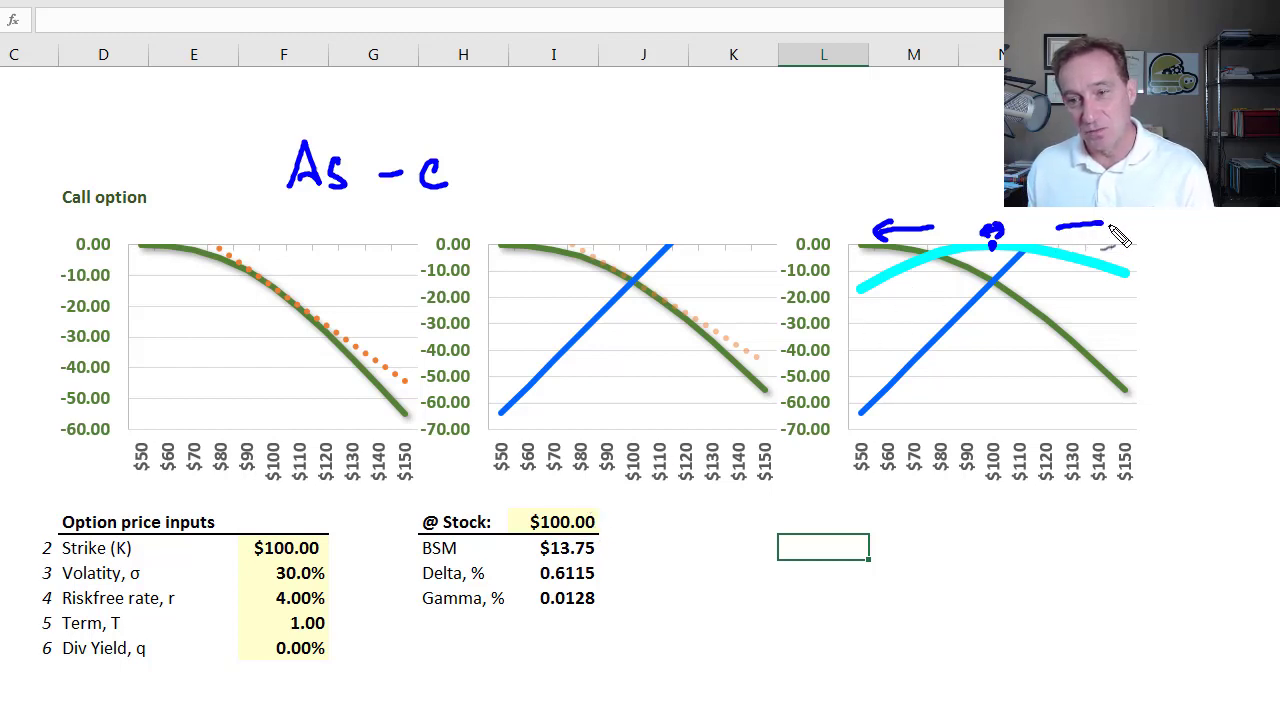
pyautogui.moveTo(1100, 214); pyautogui.dragTo(1102, 236)
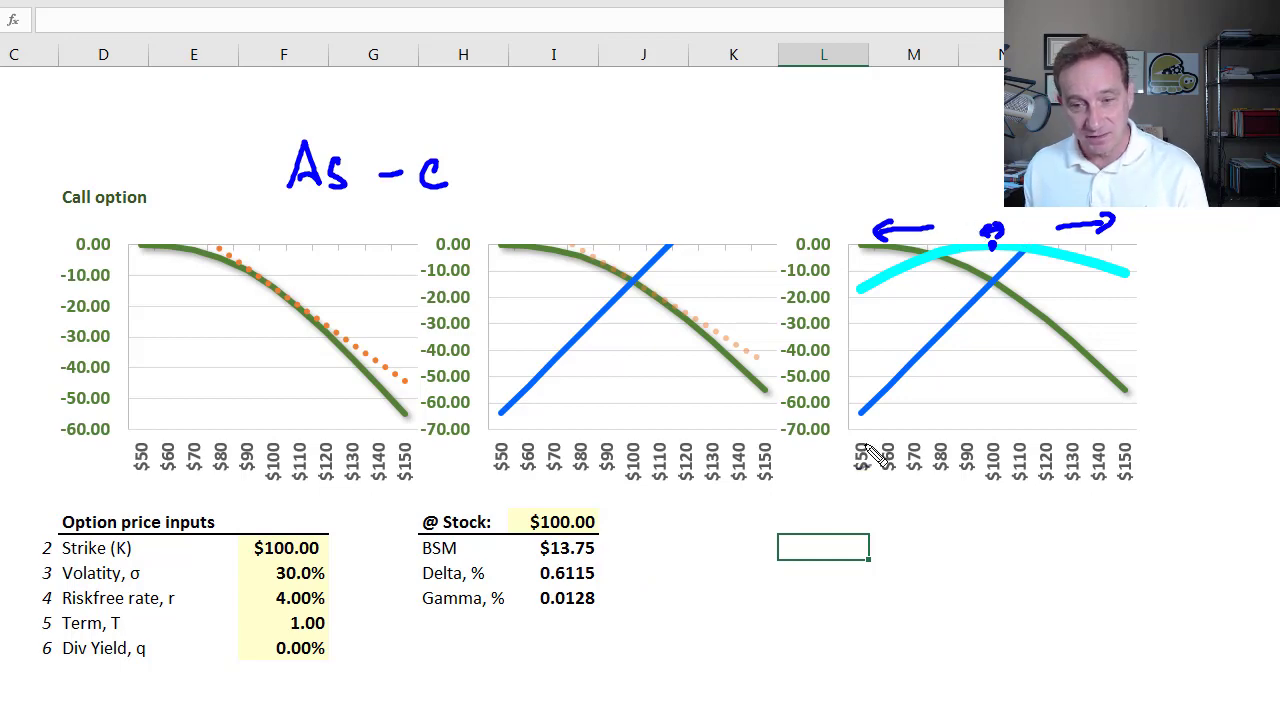
pyautogui.press('Escape')
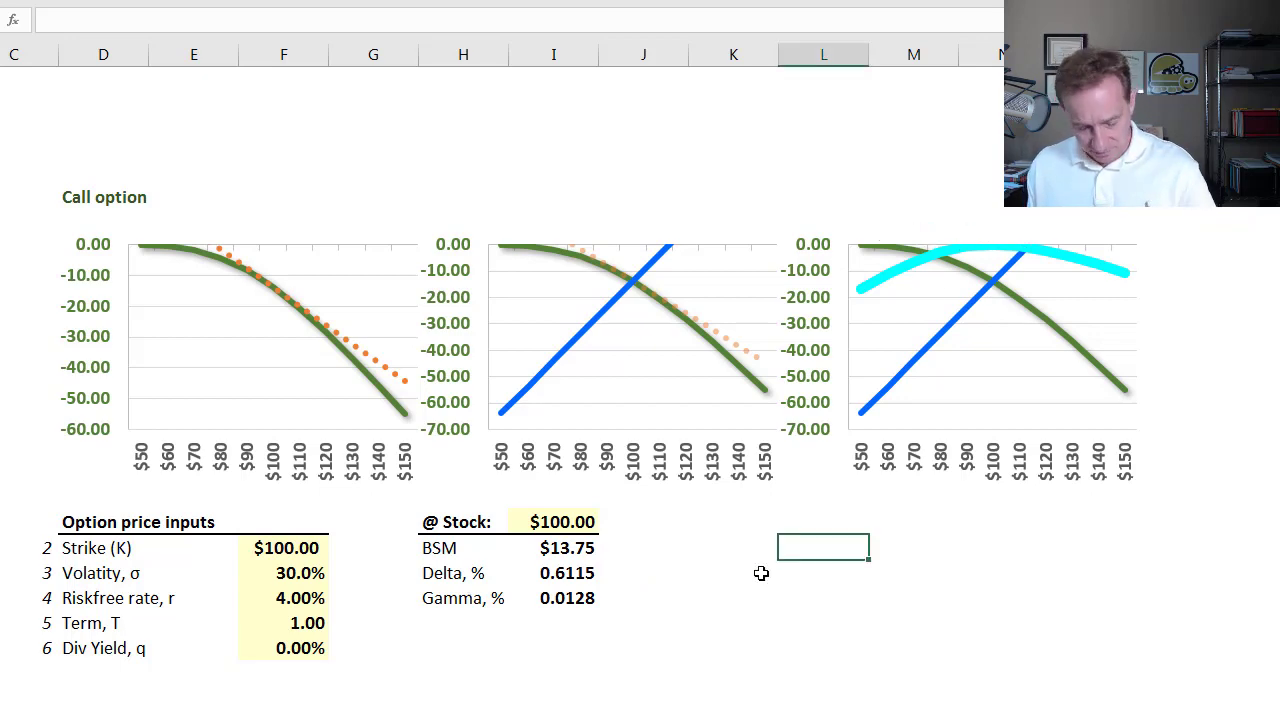
# Go to the next worksheet and examine the Stock, Call, Delta, Gamma, Theta and Shares cells in row 9.
pyautogui.hotkey('ctrl', 'pagedown')
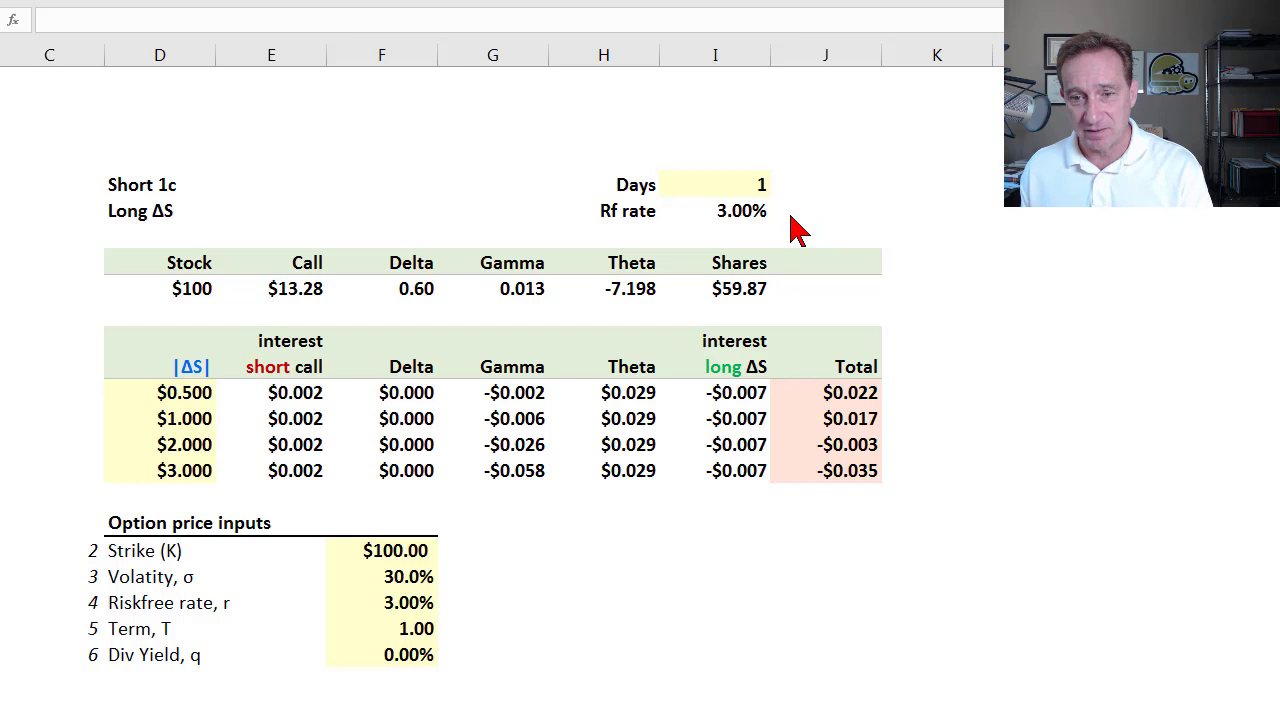
pyautogui.hotkey('alt', 'Tab')
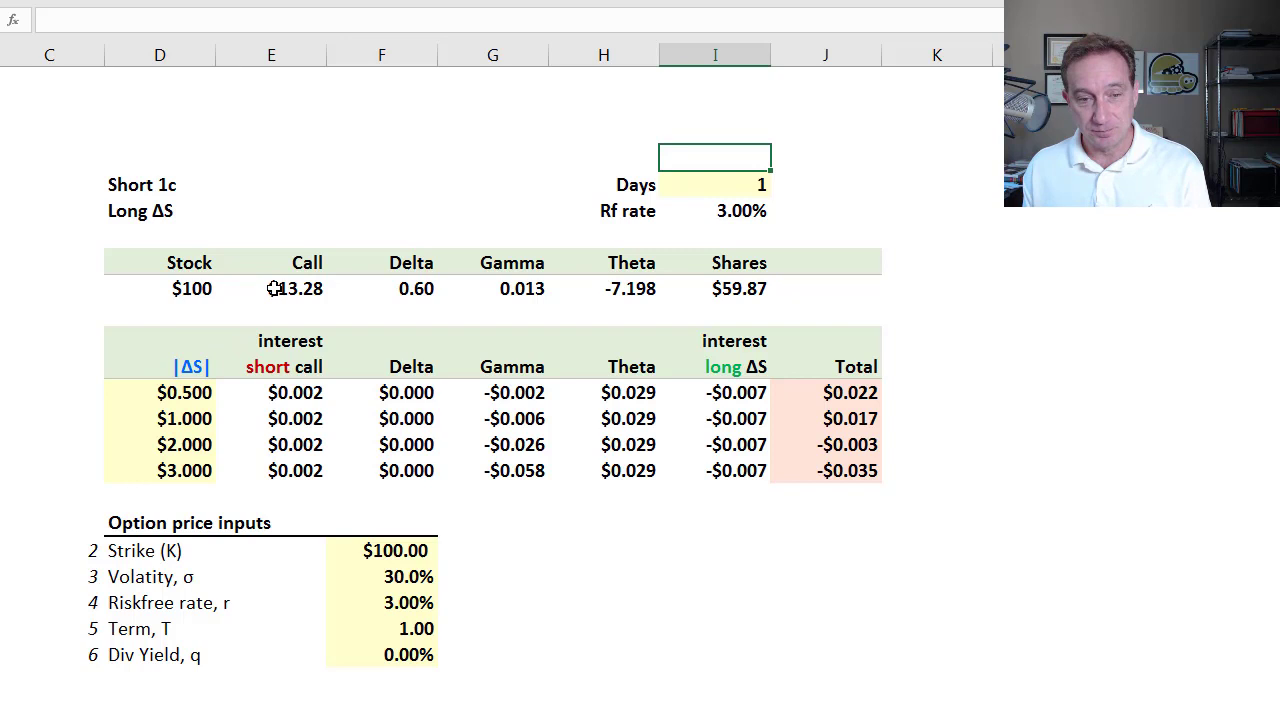
pyautogui.click(197, 290)
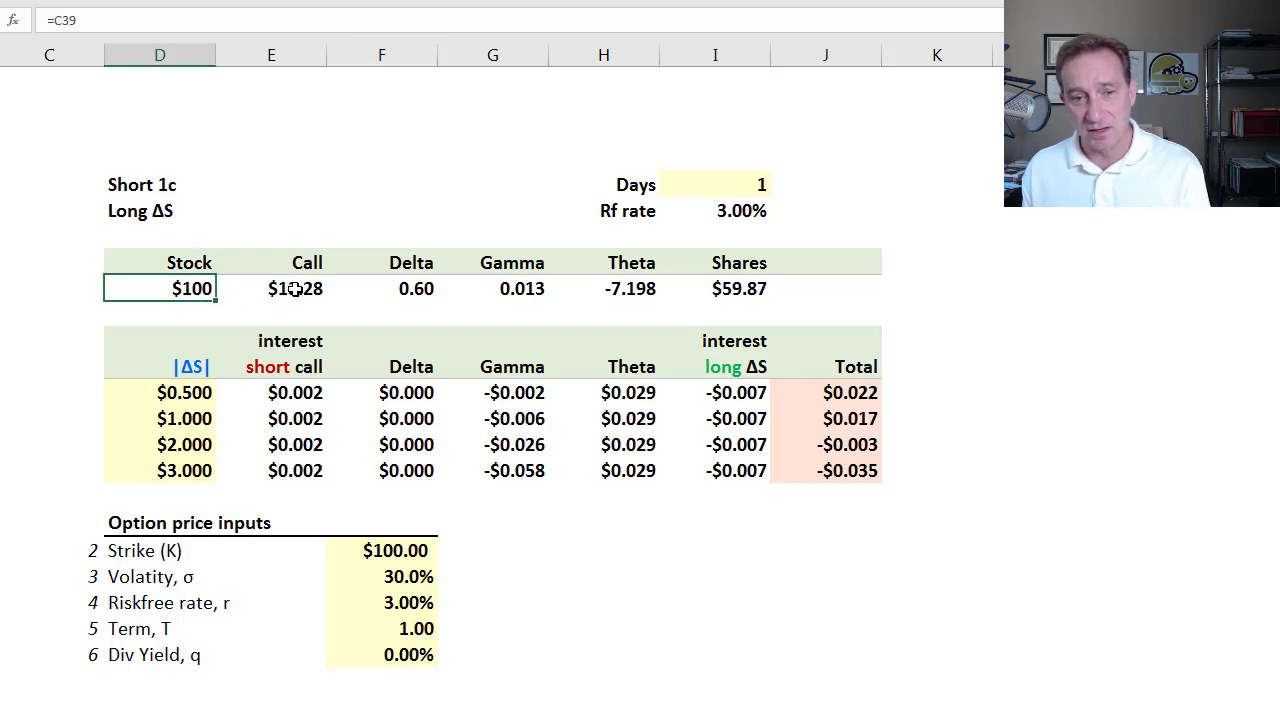
pyautogui.click(295, 289)
pyautogui.click(417, 288)
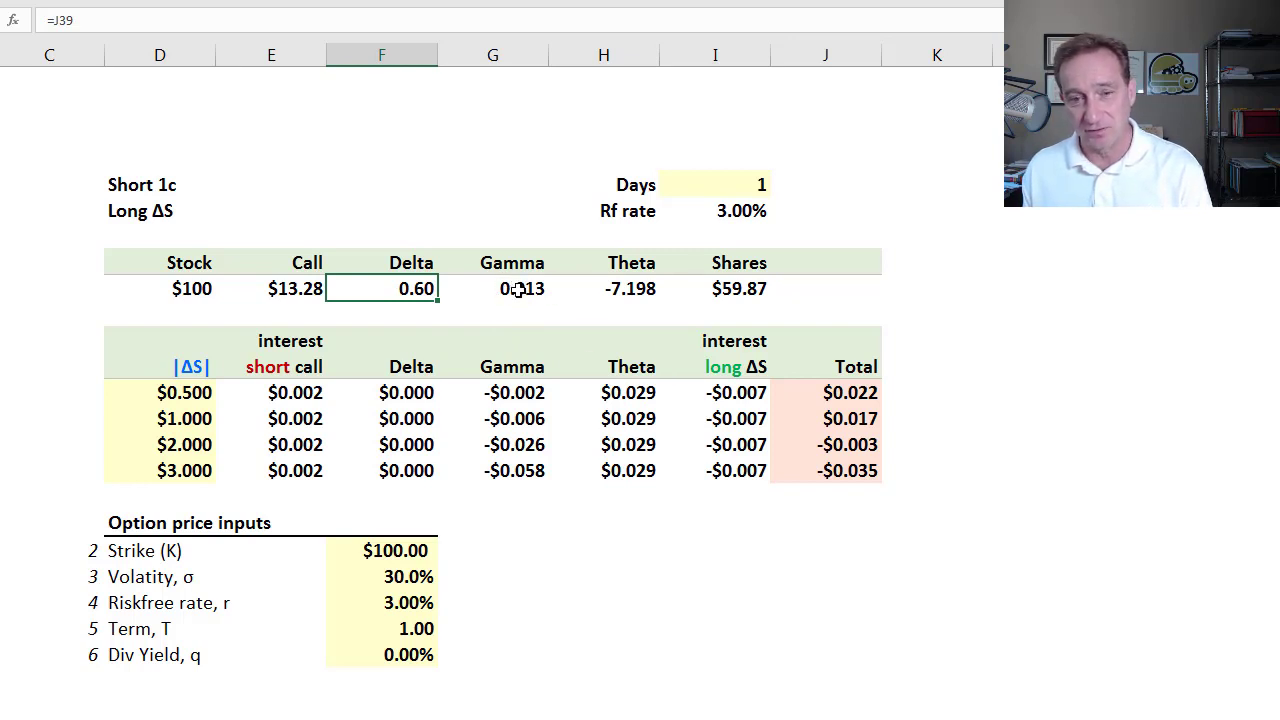
pyautogui.click(518, 290)
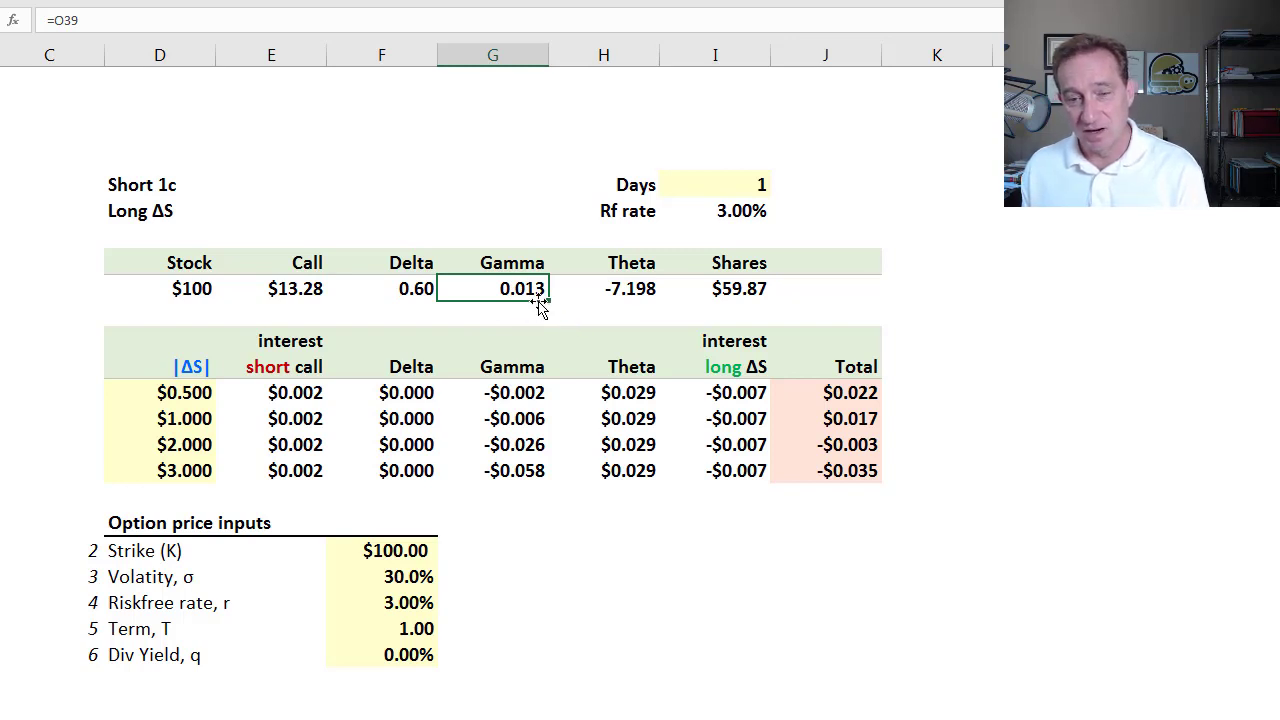
pyautogui.click(645, 288)
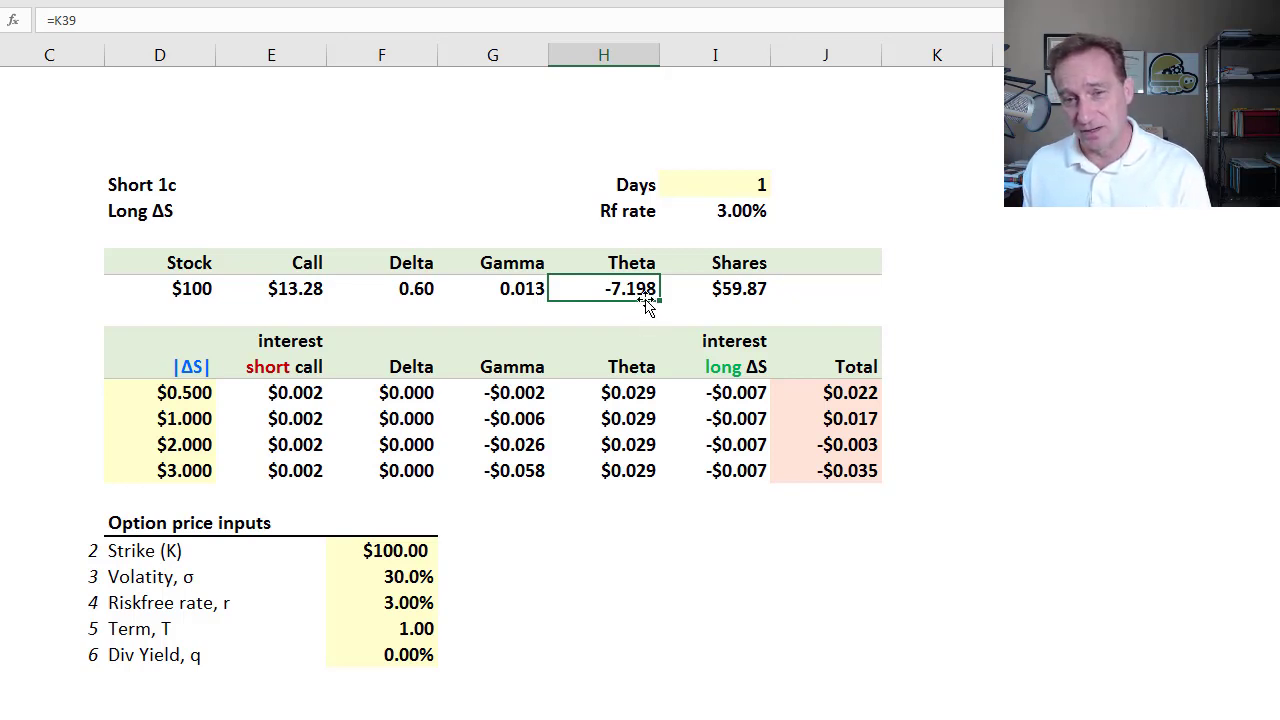
pyautogui.click(757, 288)
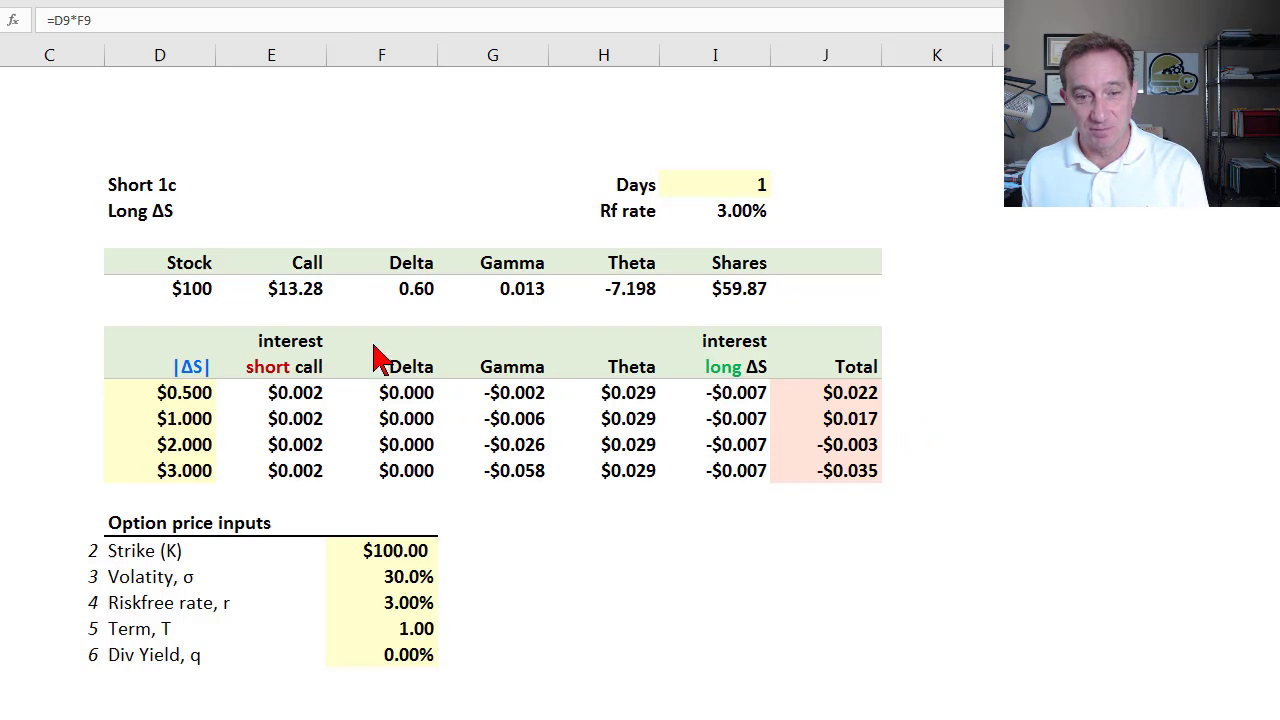
# Examine the first |ΔS| scenario in D13 and the cell references of the short call interest formula in E13.
pyautogui.click(189, 393)
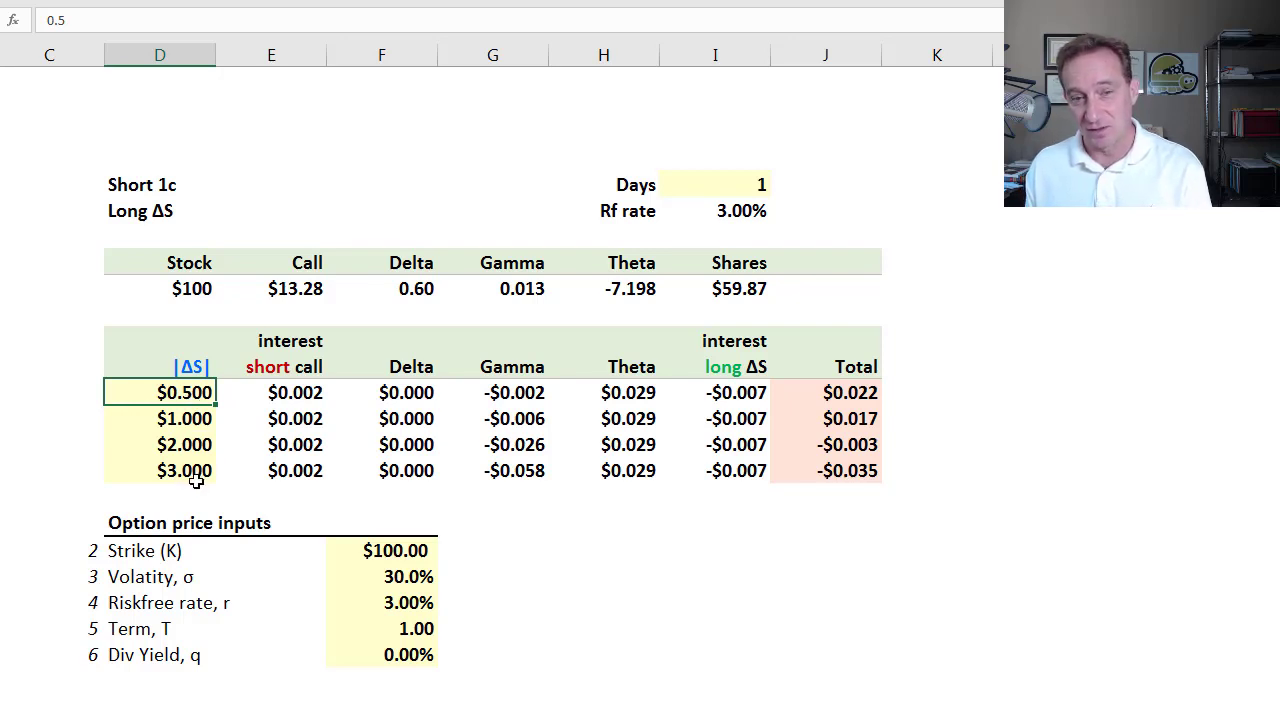
pyautogui.click(297, 362)
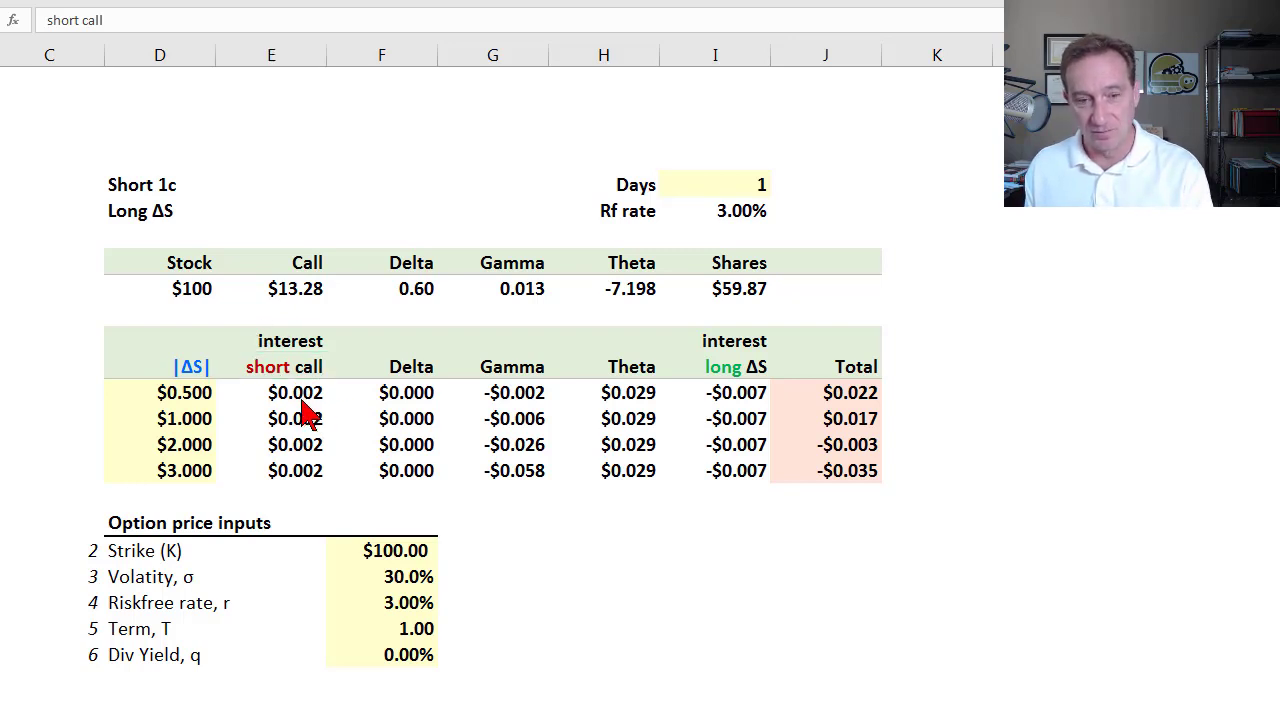
pyautogui.doubleClick(310, 400)
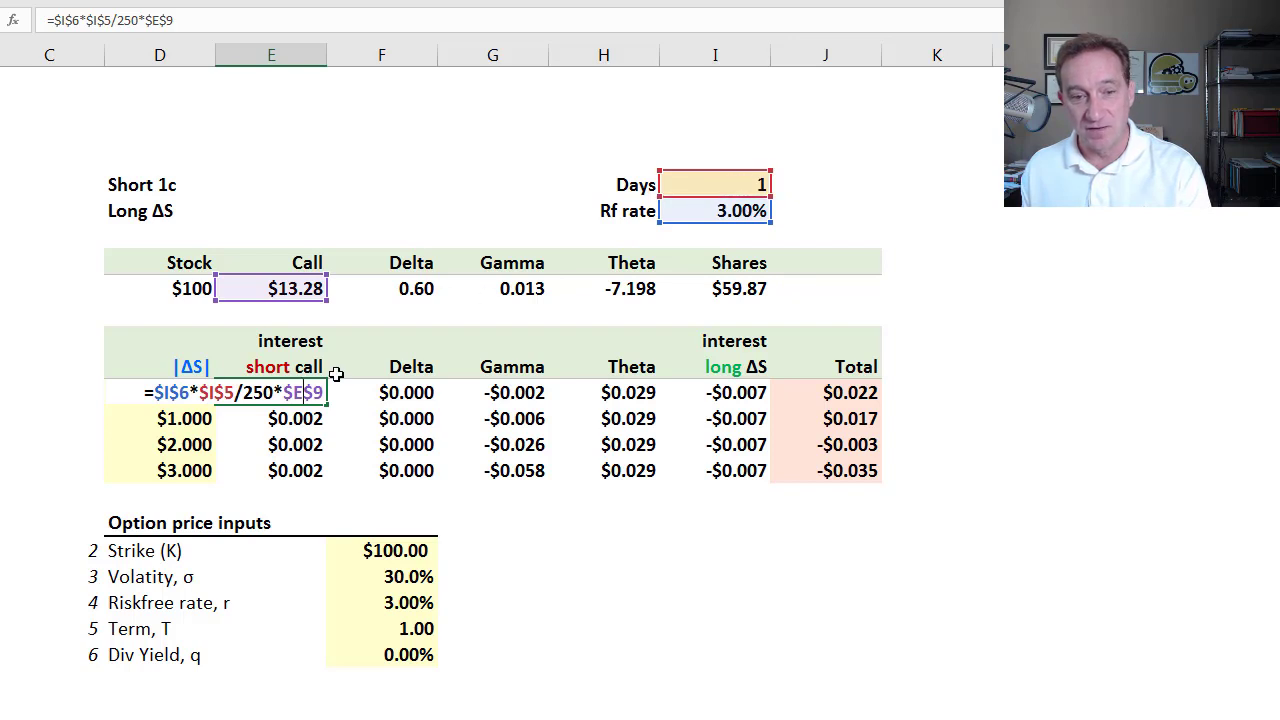
pyautogui.press('Escape')
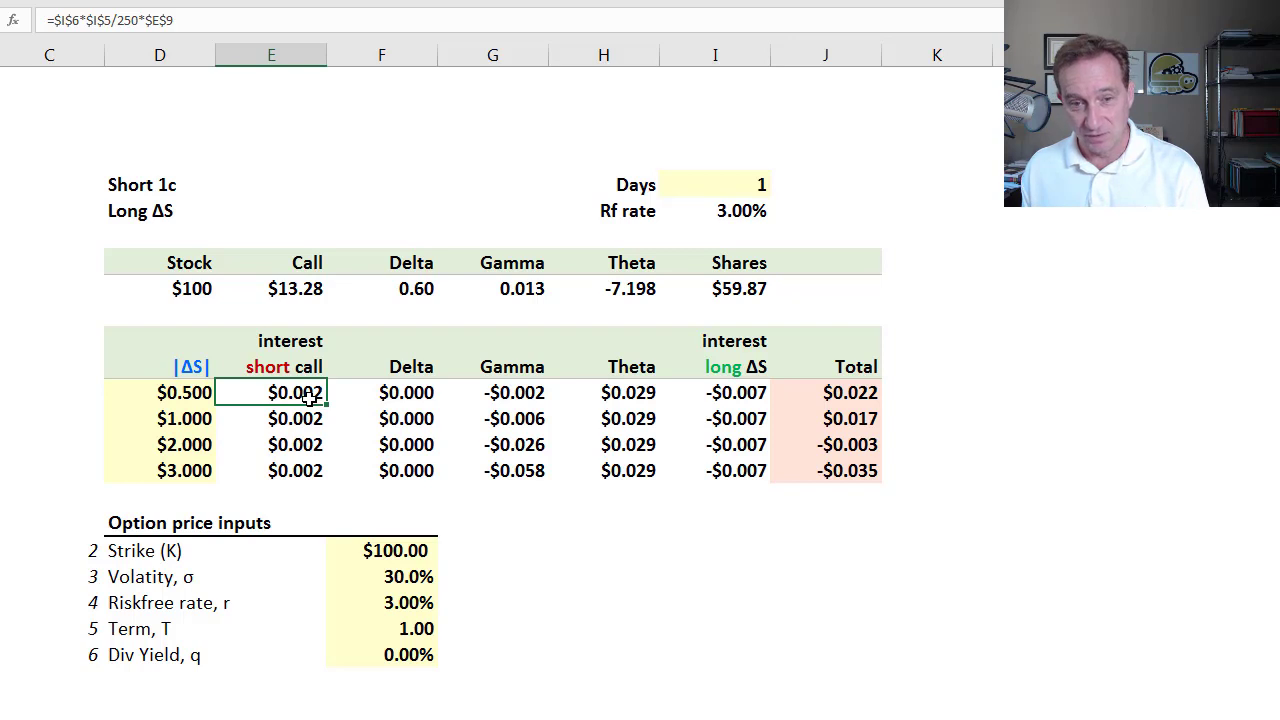
# Examine the Delta contributions in F13:F16 against the long ΔS position label.
pyautogui.click(414, 393)
pyautogui.click(414, 418)
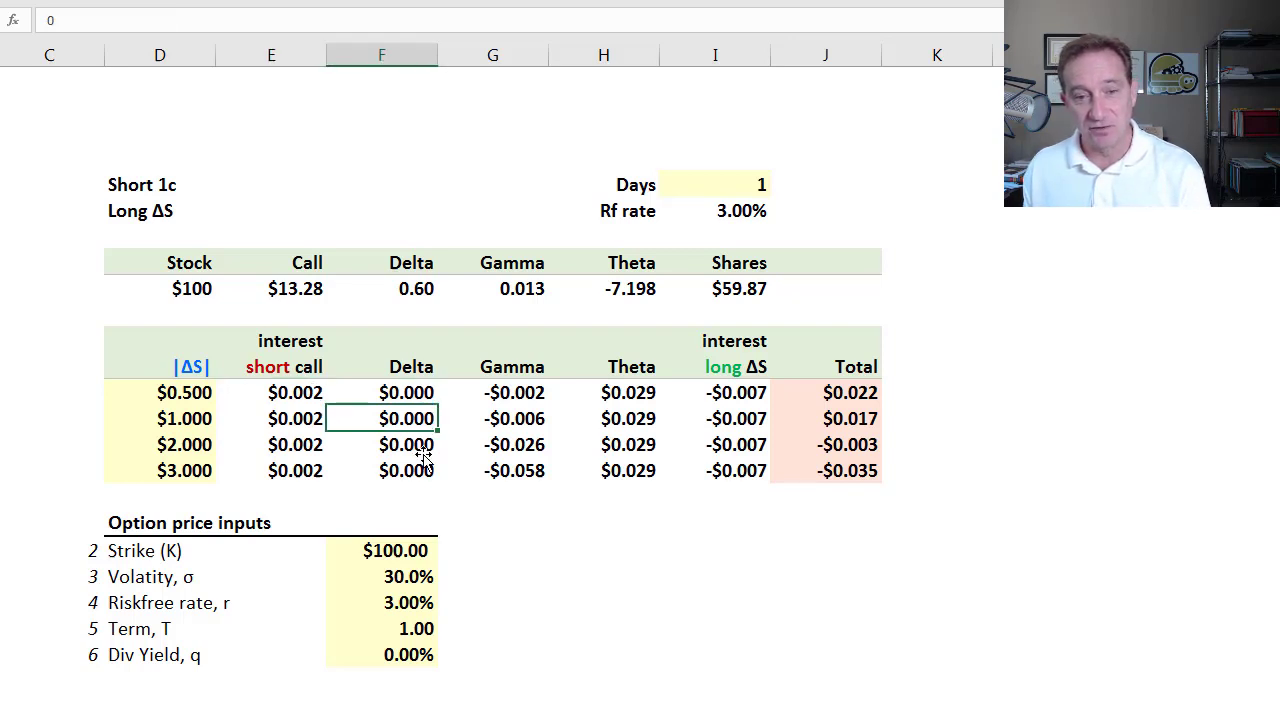
pyautogui.click(414, 470)
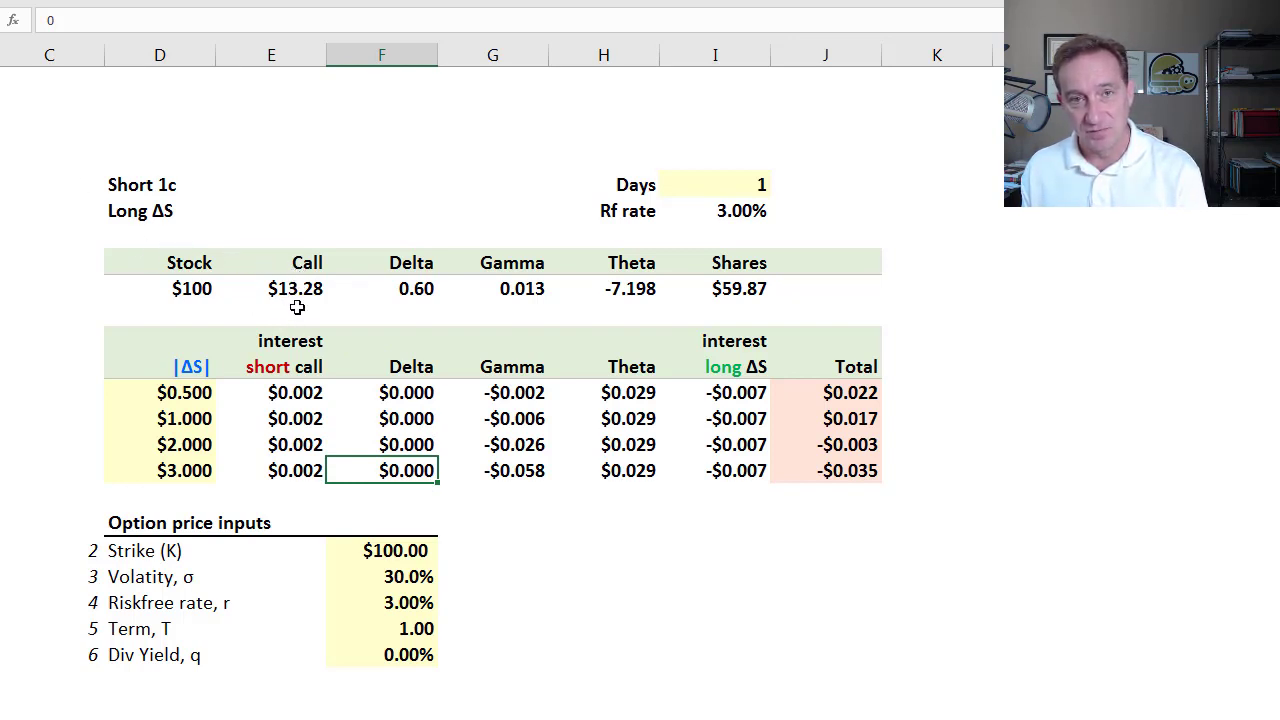
pyautogui.click(412, 392)
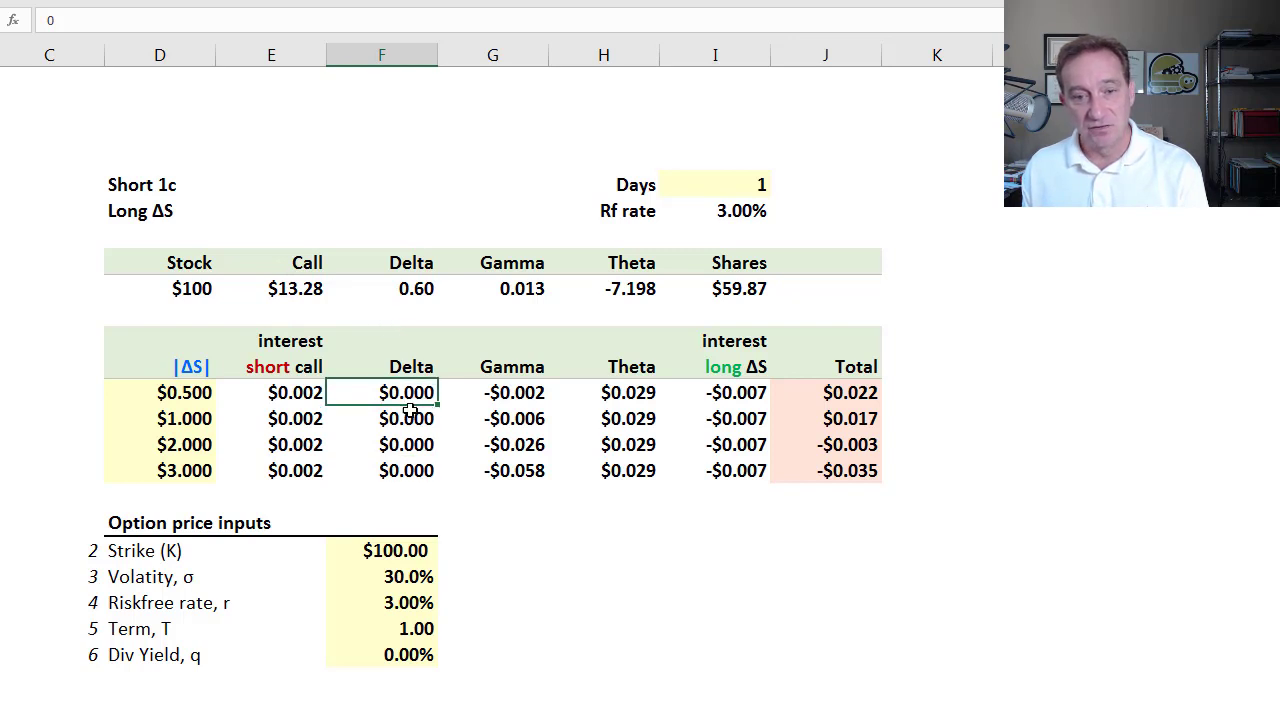
pyautogui.click(157, 216)
pyautogui.click(416, 393)
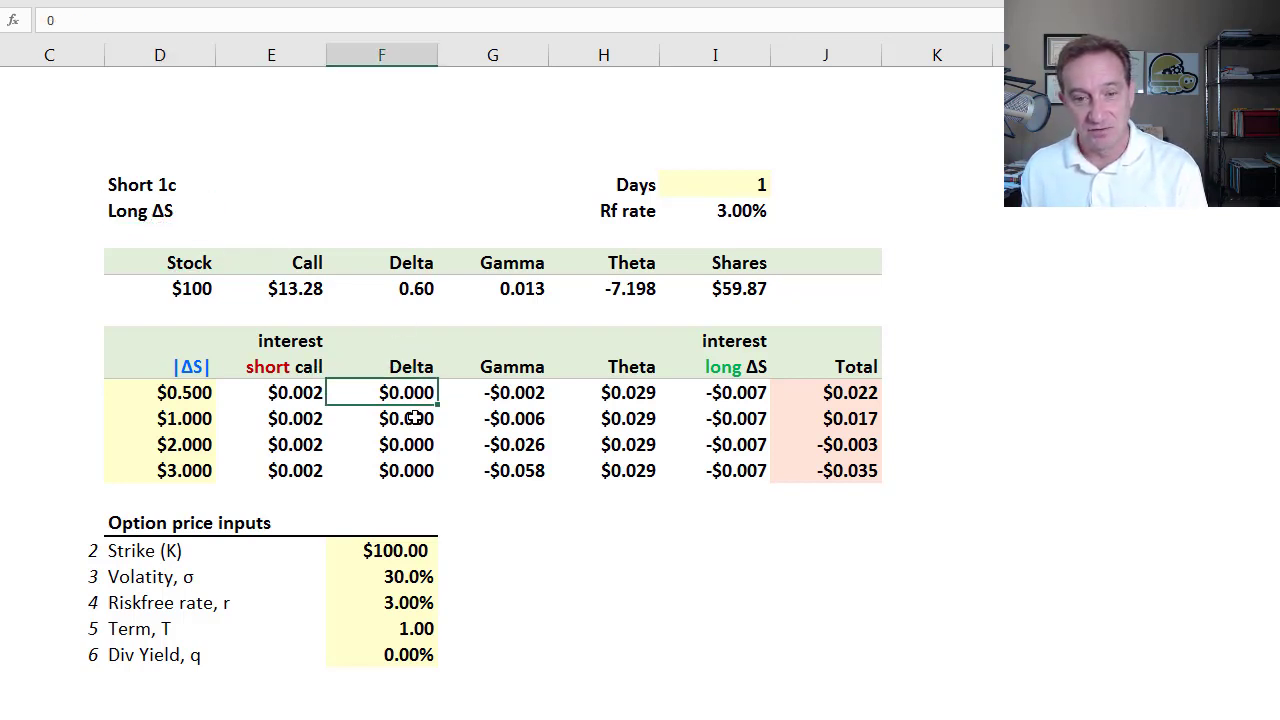
pyautogui.click(415, 416)
pyautogui.click(408, 444)
pyautogui.click(410, 470)
pyautogui.click(416, 395)
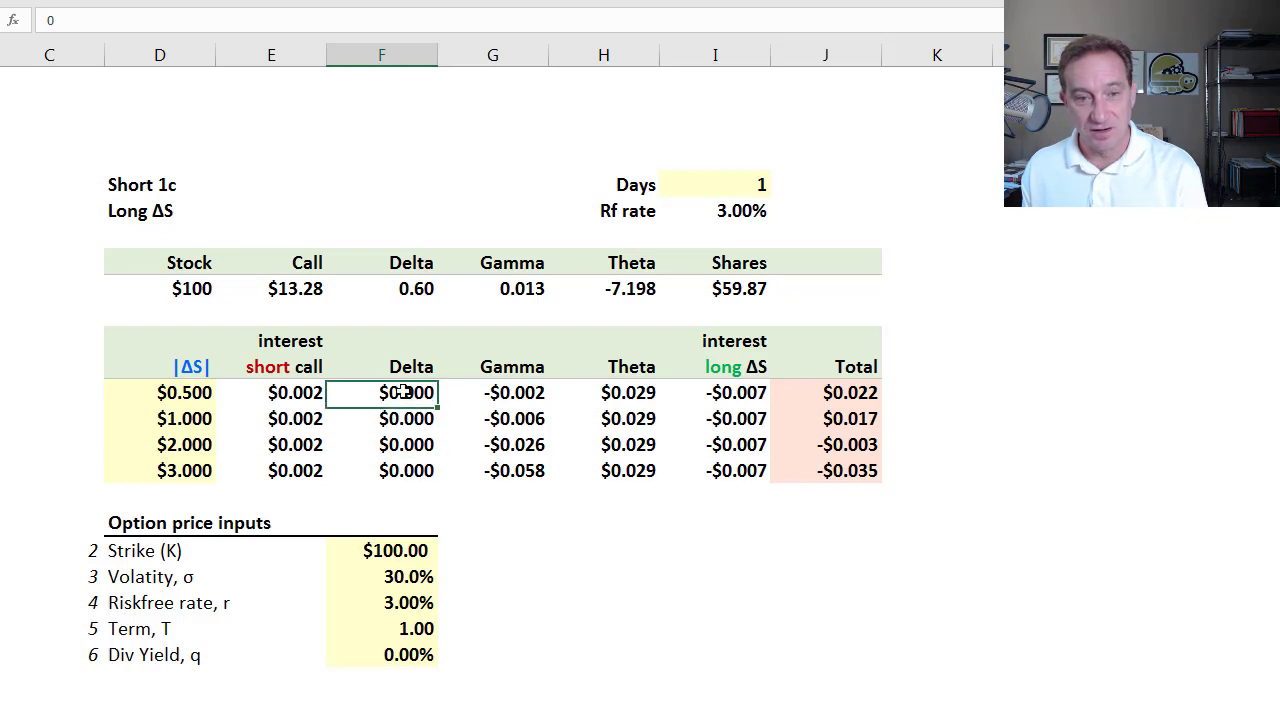
# Handwrite the gamma term ½Γ(ΔS)² above the tables to explain the Gamma formula in G13, and clear the ink.
pyautogui.click(527, 398)
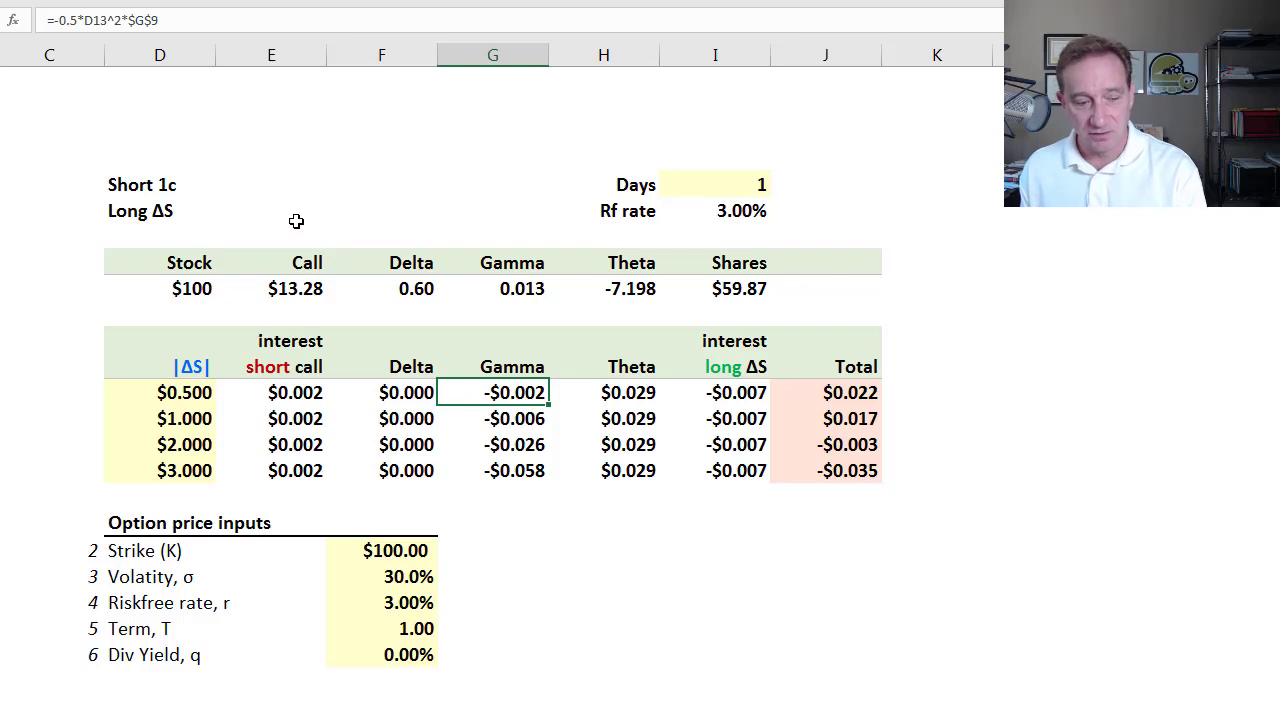
pyautogui.moveTo(270, 155); pyautogui.dragTo(290, 222)
pyautogui.moveTo(304, 171)
pyautogui.mouseDown()
pyautogui.moveTo(311, 210)
pyautogui.moveTo(326, 162)
pyautogui.moveTo(366, 208)
pyautogui.moveTo(336, 221)
pyautogui.mouseUp()
pyautogui.moveTo(387, 156); pyautogui.dragTo(386, 213)
pyautogui.moveTo(399, 152); pyautogui.dragTo(422, 171)
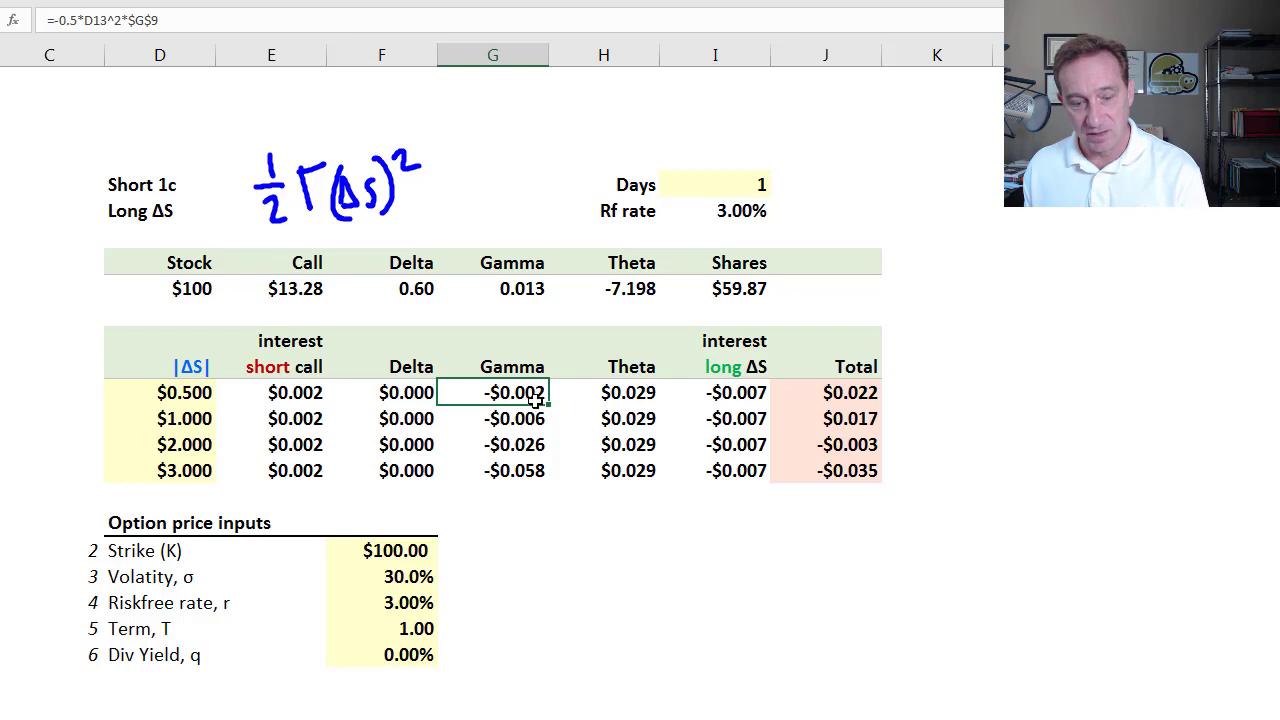
pyautogui.press('Escape')
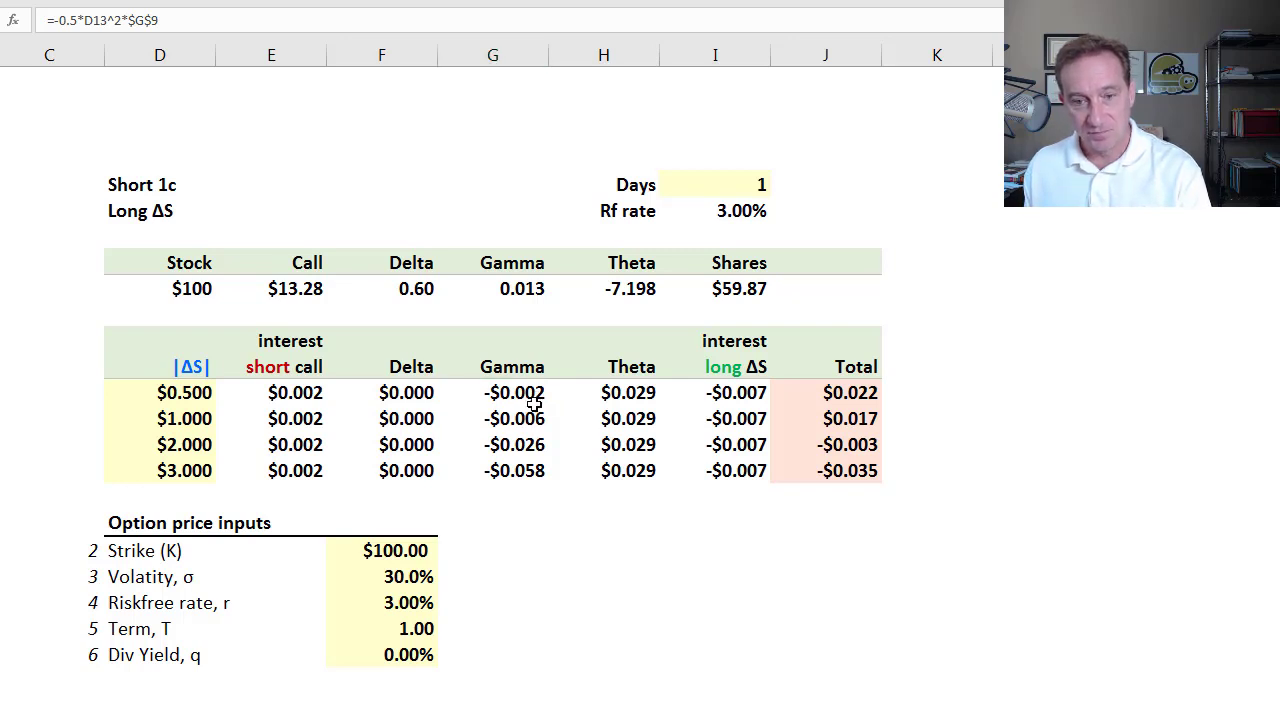
# Inspect the cell references of the Gamma formula in G13 and the Theta formula in H13 without changing them.
pyautogui.click(527, 393)
pyautogui.press('F2')
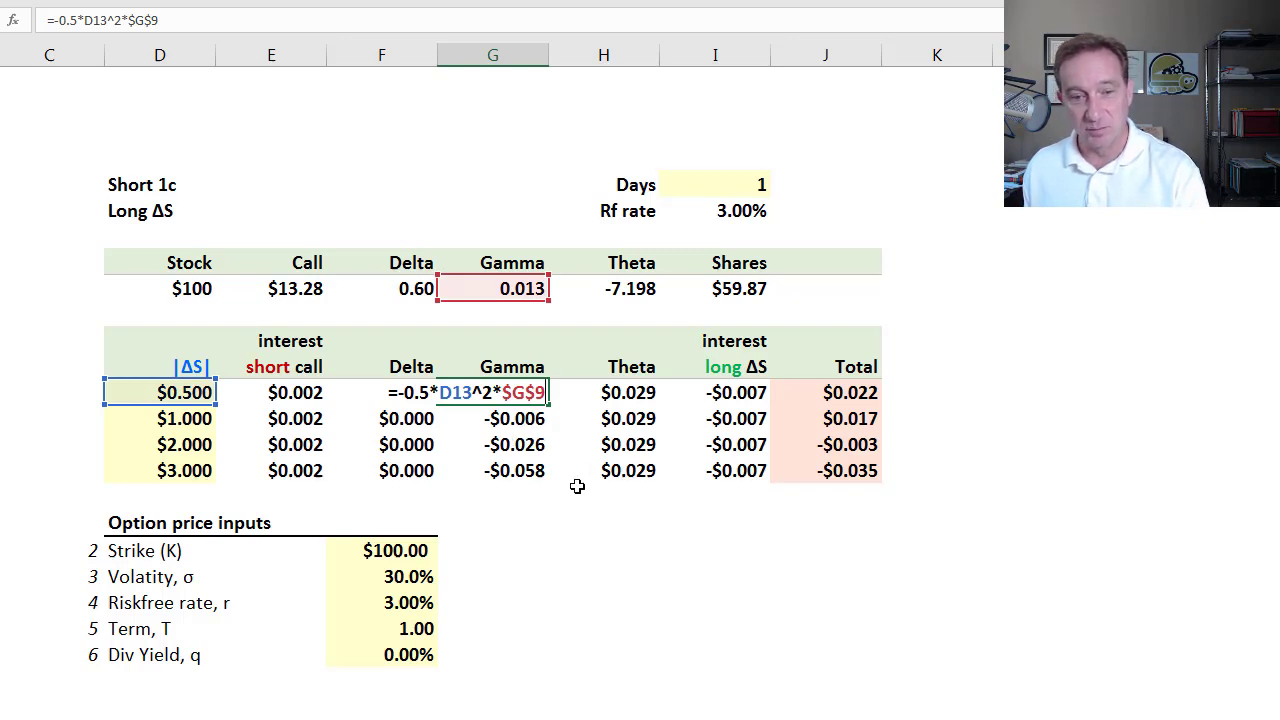
pyautogui.press('Escape')
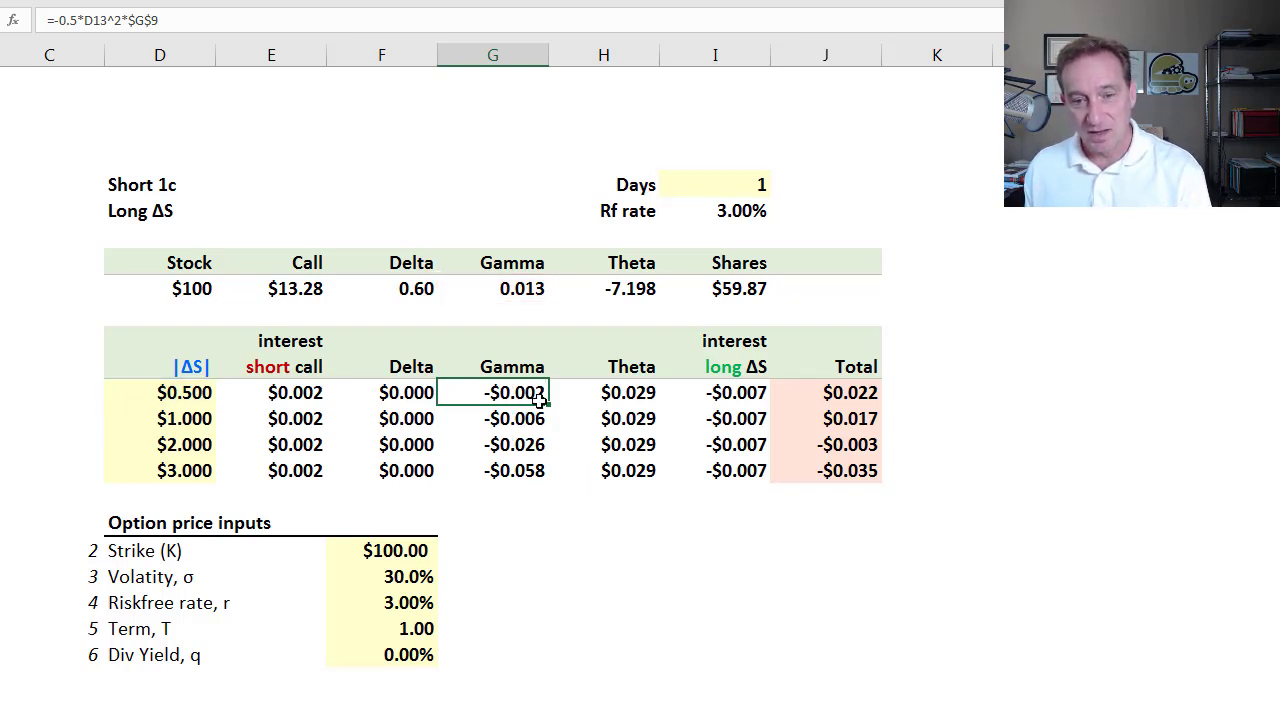
pyautogui.click(640, 400)
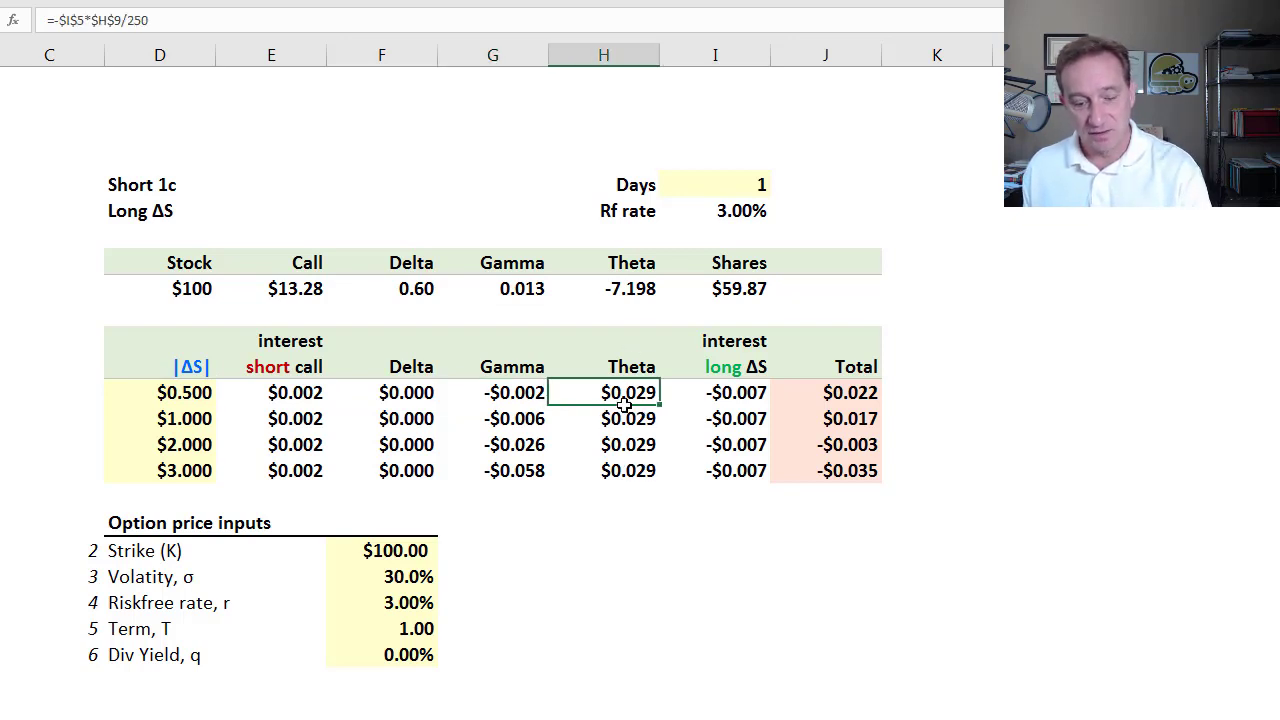
pyautogui.press('F2')
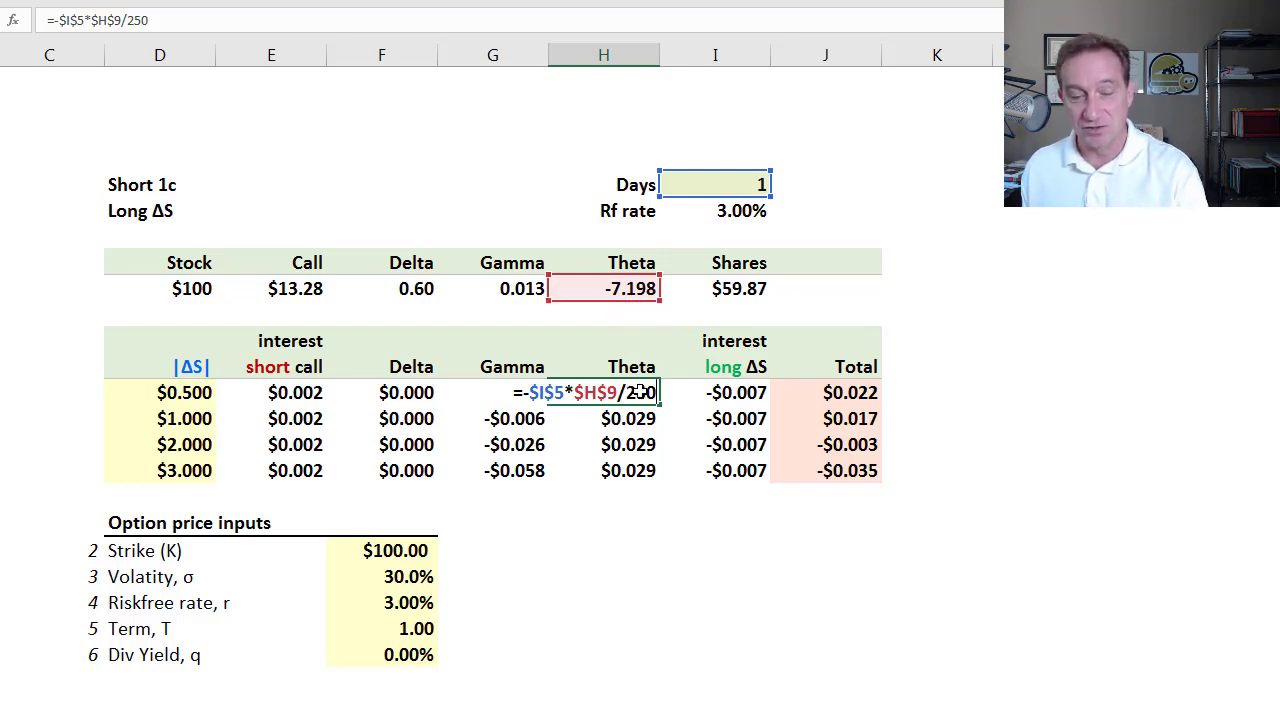
pyautogui.hotkey('ctrl', 'Return')
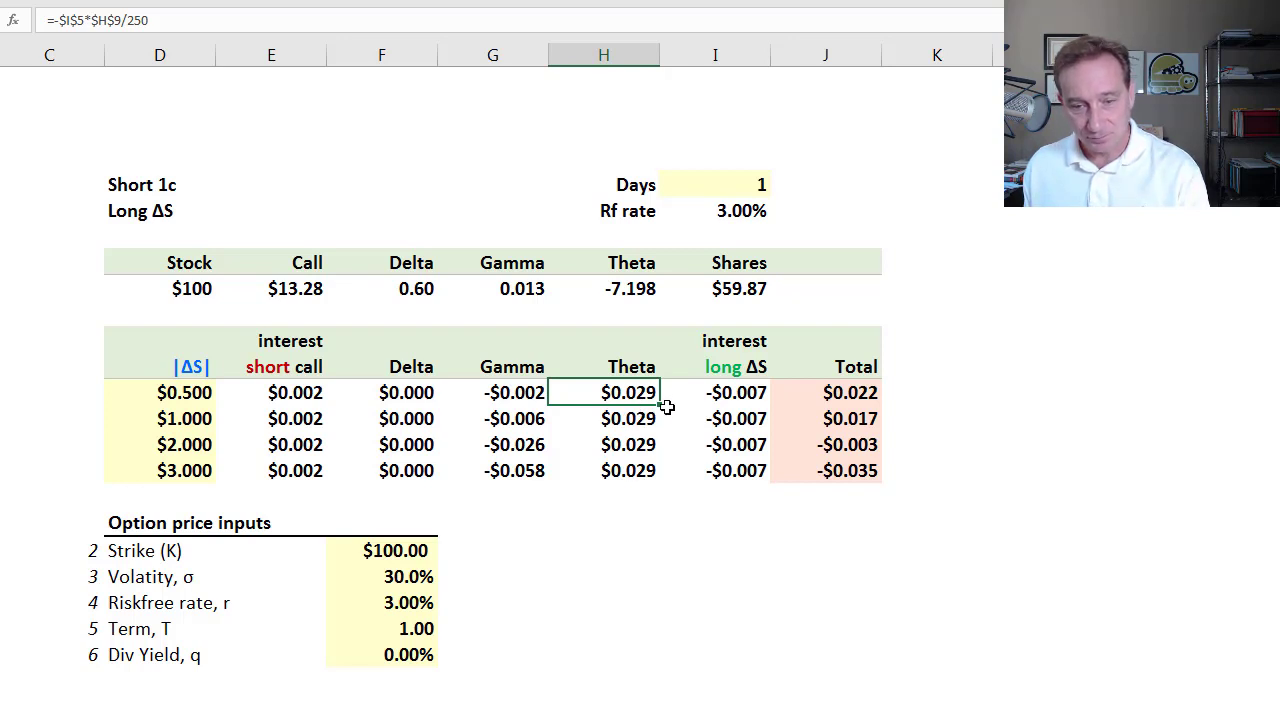
# Inspect the cell references of the long ΔS interest formula in I13, including Days, Rf rate and Shares, without changing it.
pyautogui.doubleClick(735, 395)
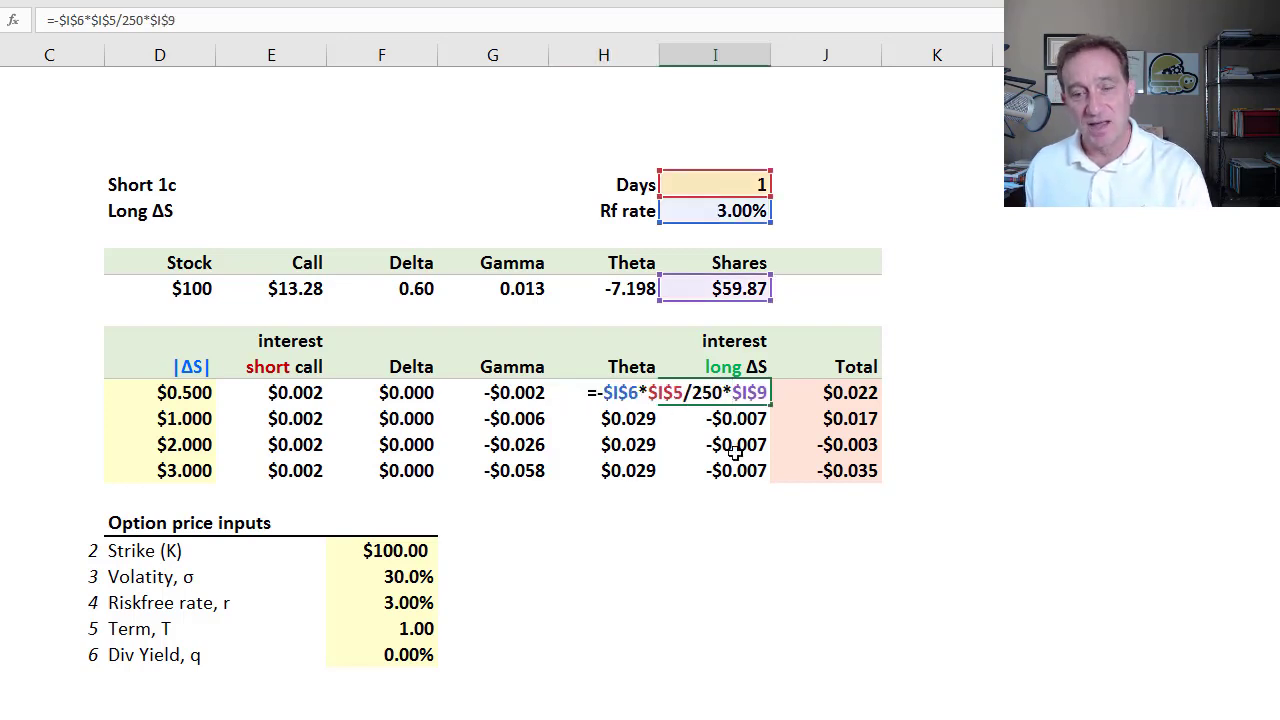
pyautogui.press('Escape')
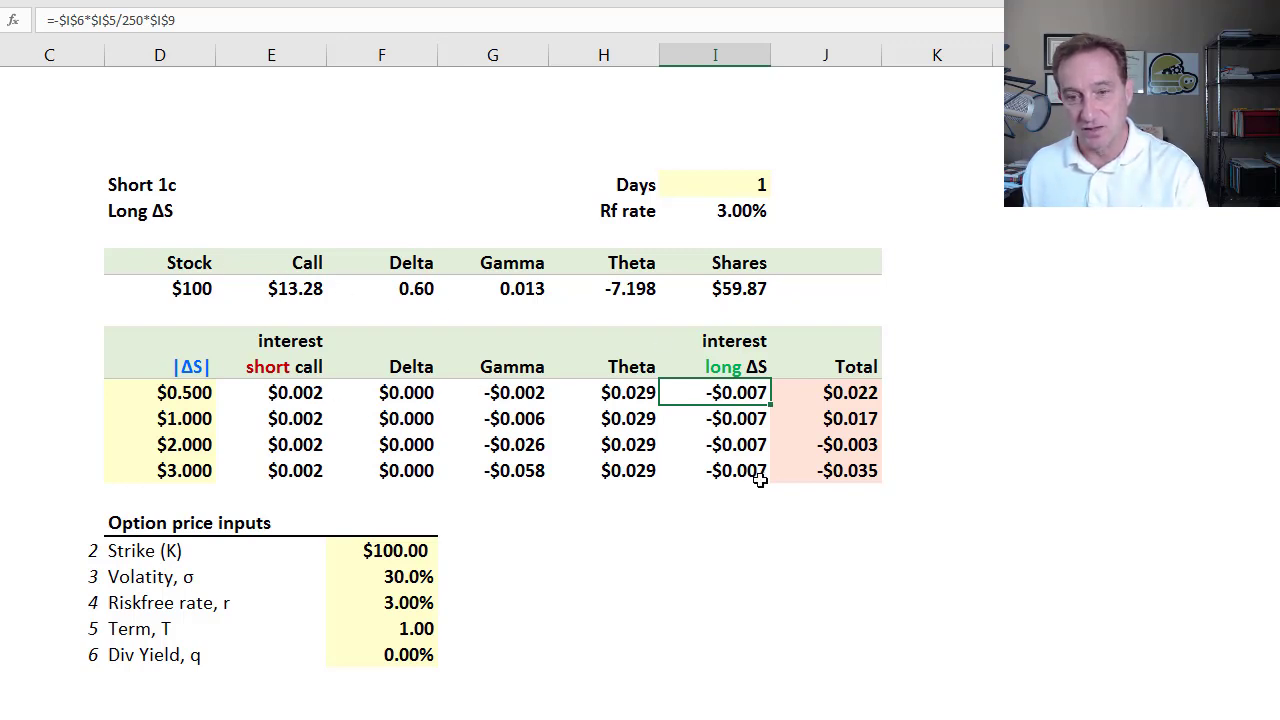
pyautogui.press('F2')
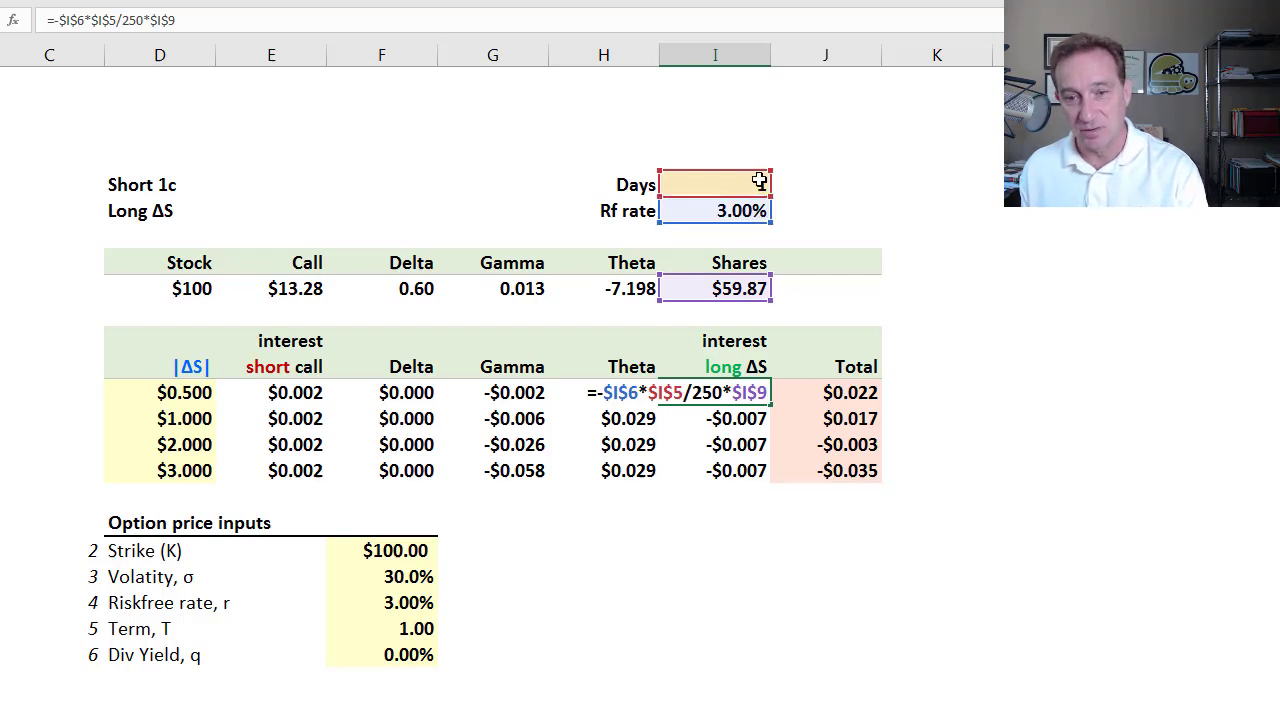
pyautogui.press('Escape')
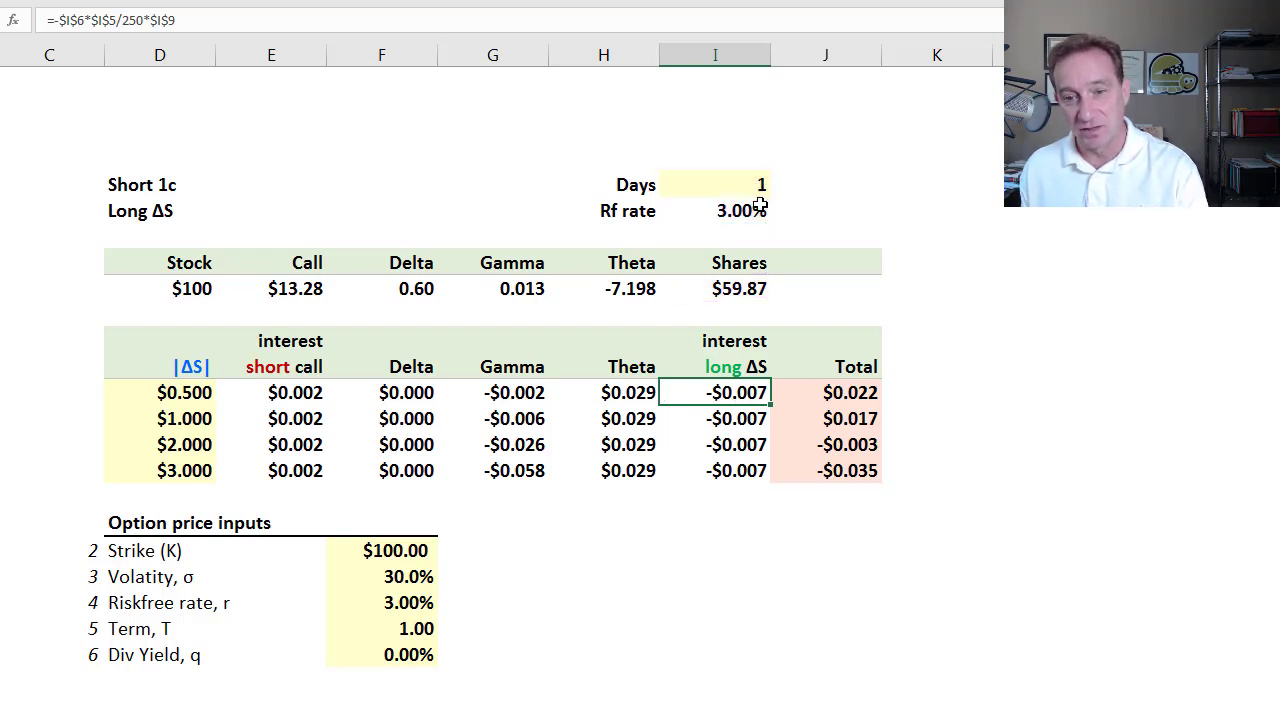
# Inspect the range summed by the Total formula in J13 without changing it.
pyautogui.click(838, 398)
pyautogui.press('F2')
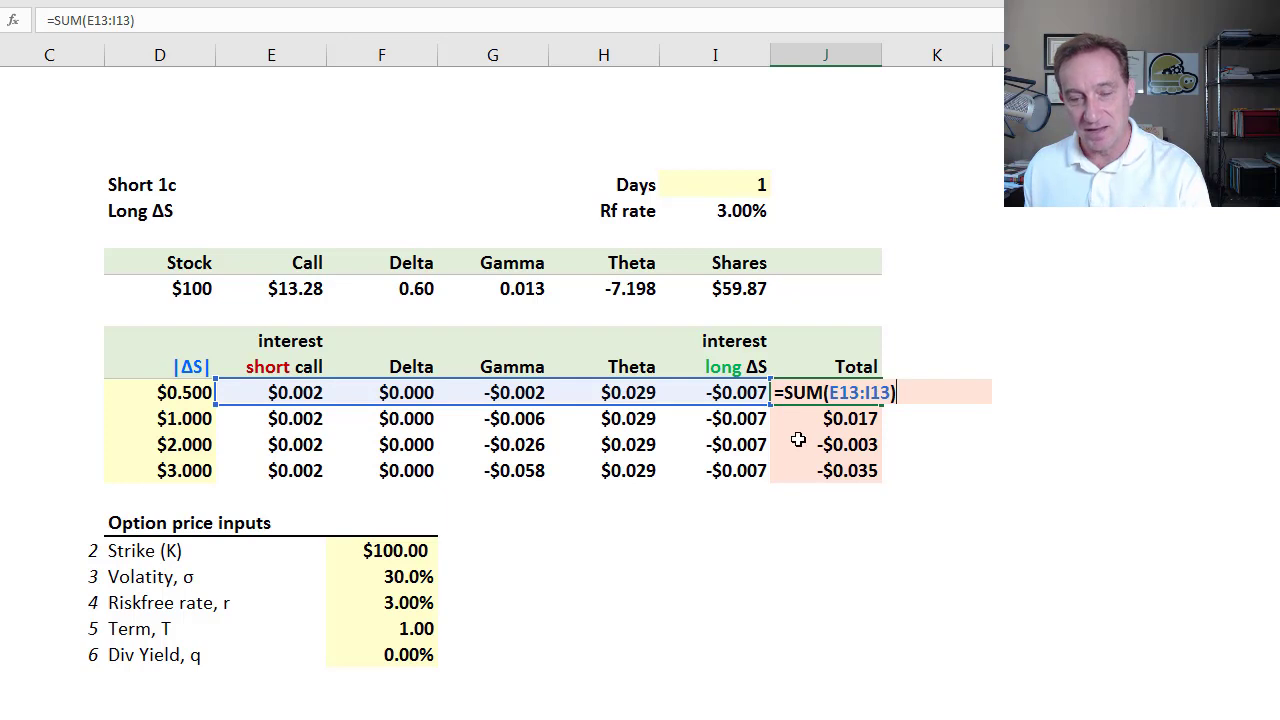
pyautogui.press('Escape')
# Compare the smallest |ΔS| scenario in D13 with its Theta contribution in H13 and its Total in J13.
pyautogui.click(201, 393)
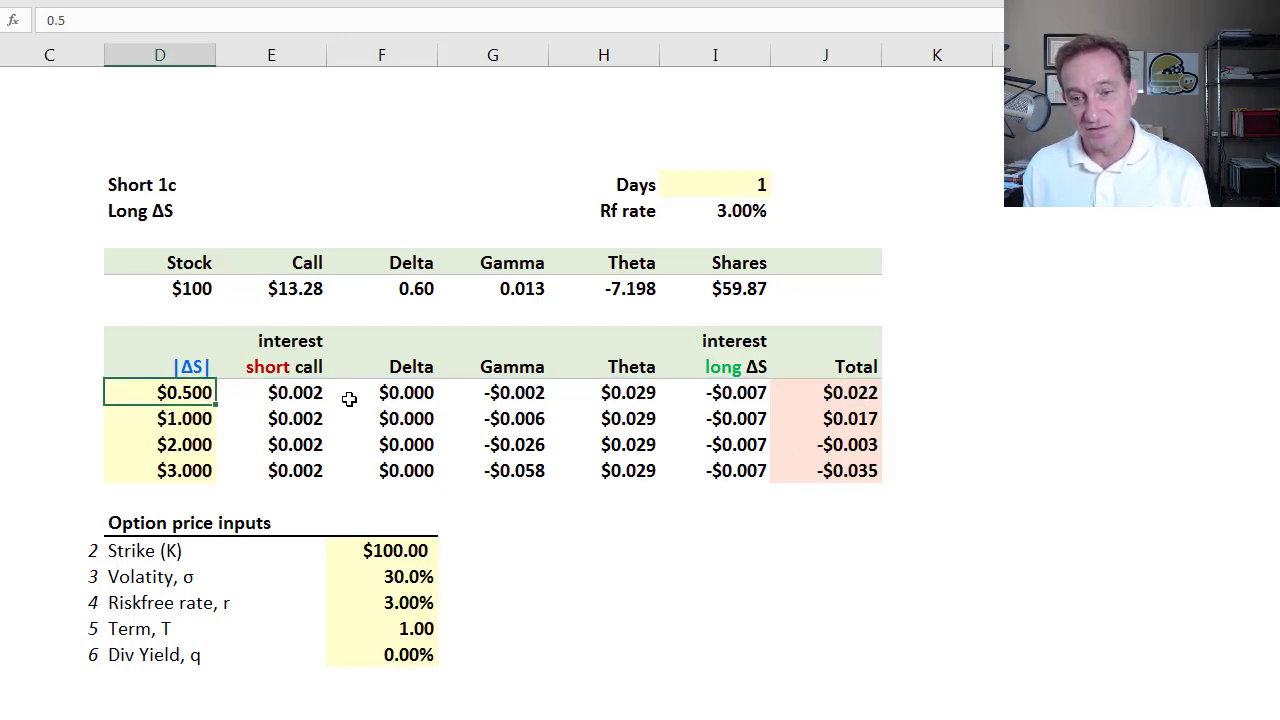
pyautogui.click(849, 393)
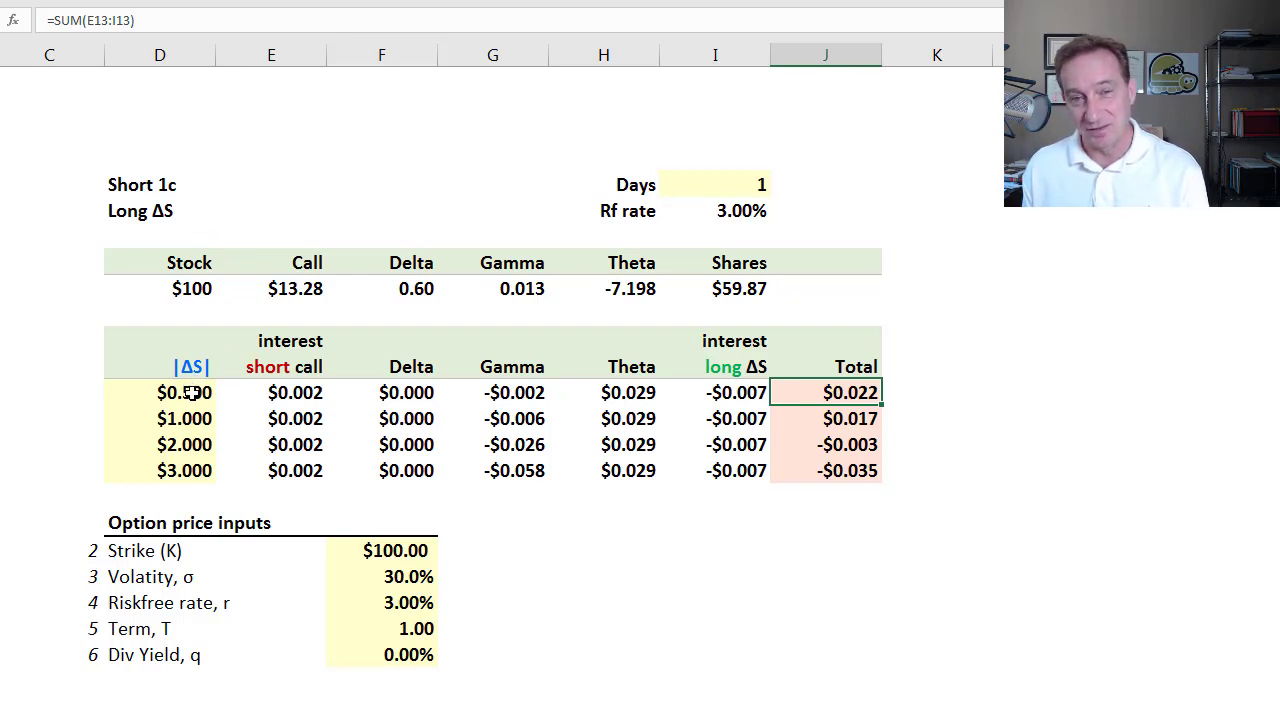
pyautogui.click(645, 392)
pyautogui.click(848, 399)
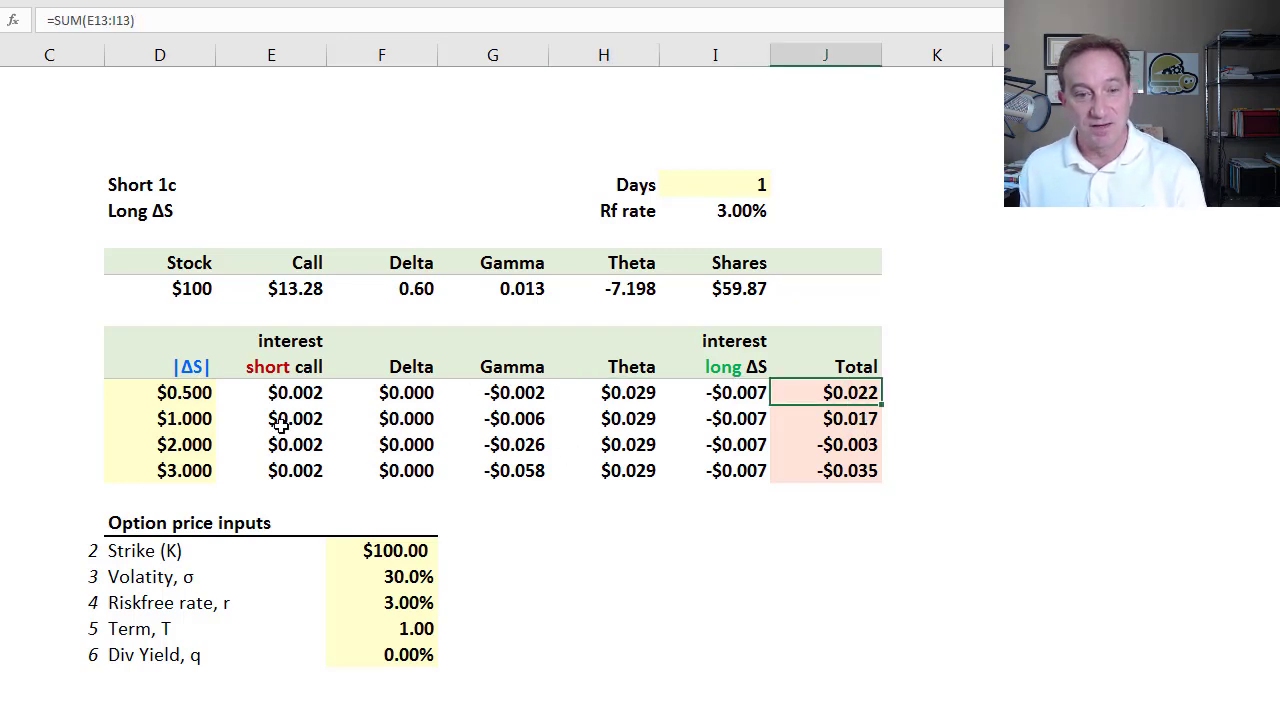
# Examine the larger |ΔS| scenarios in D14:D16 and the Total of the largest move in J16.
pyautogui.click(178, 419)
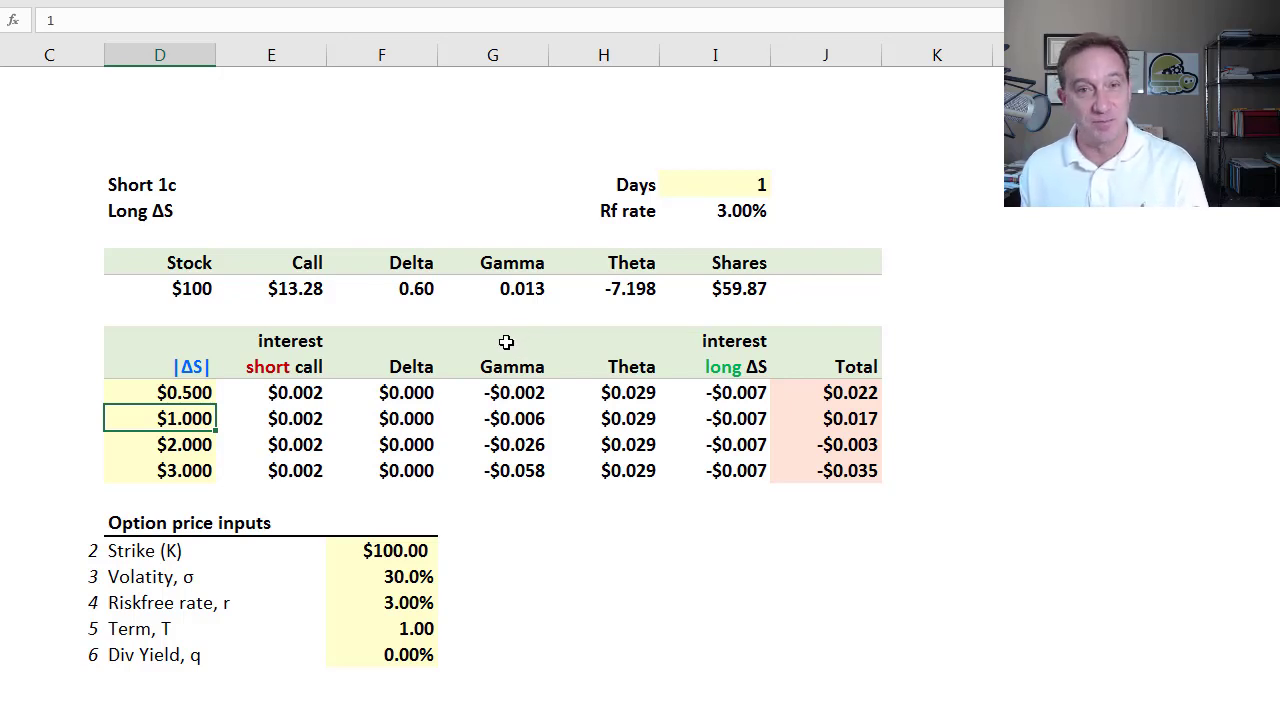
pyautogui.click(194, 447)
pyautogui.click(199, 468)
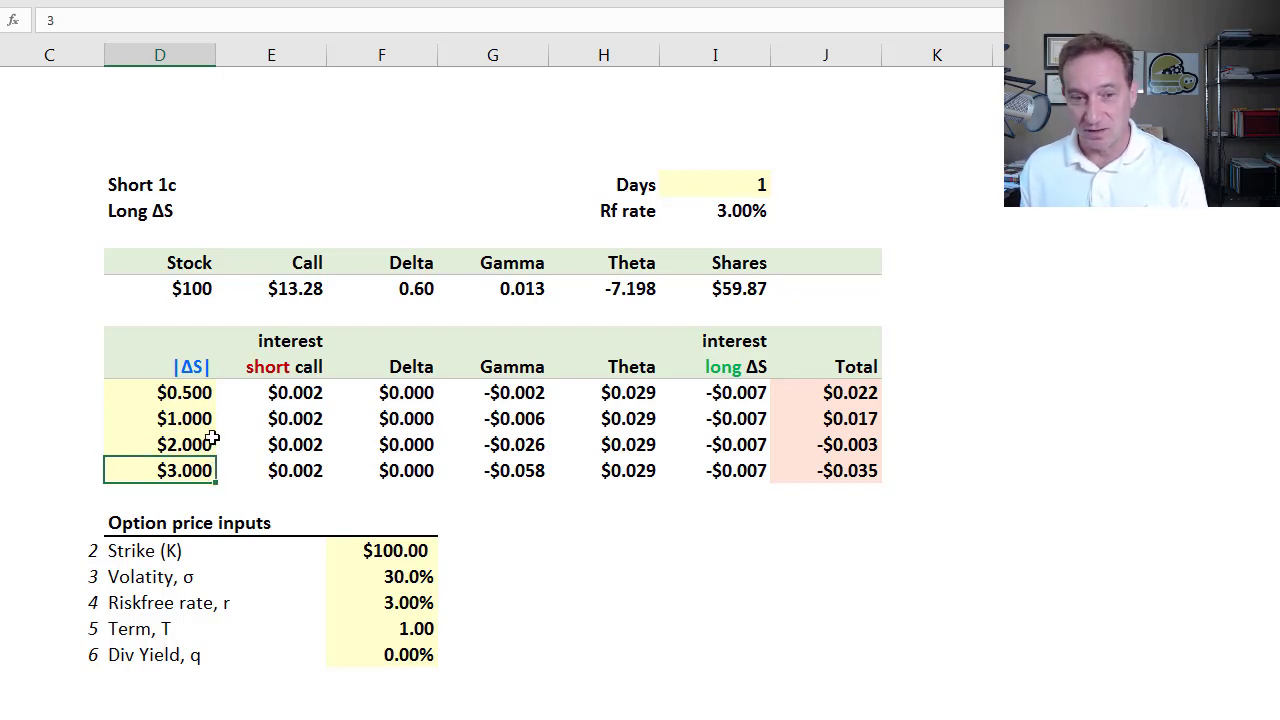
pyautogui.click(190, 424)
pyautogui.doubleClick(194, 447)
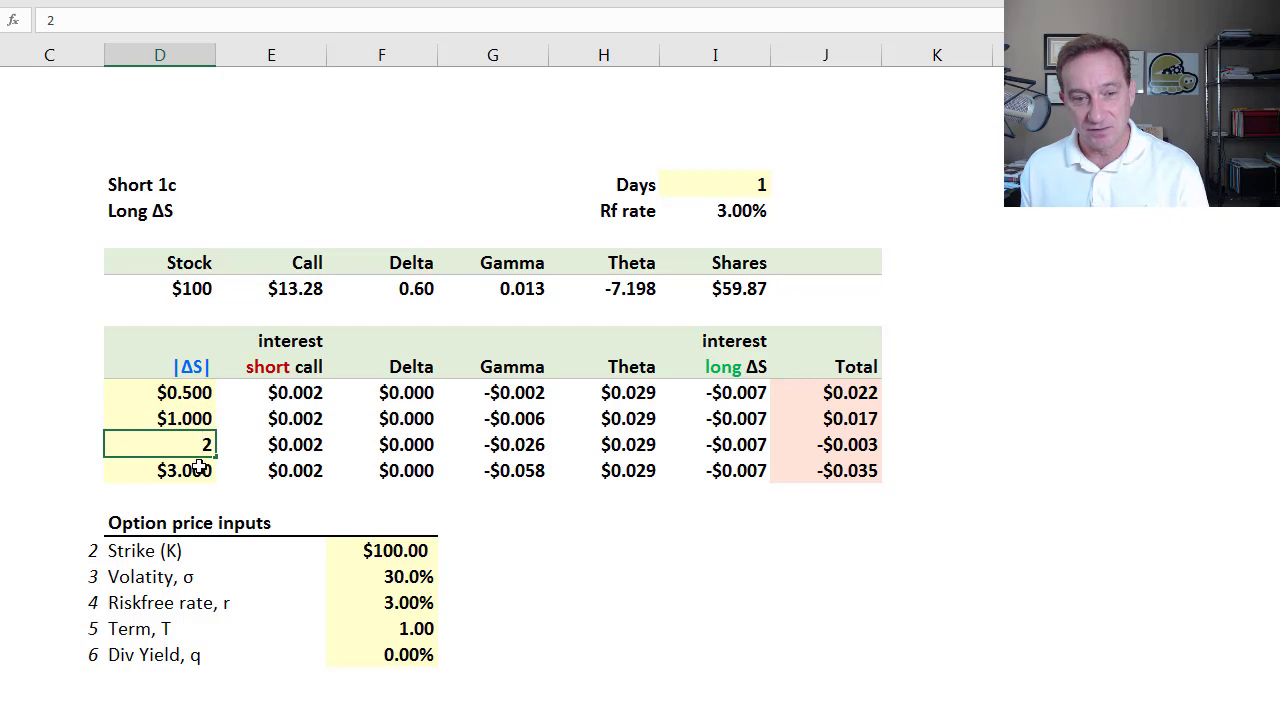
pyautogui.click(200, 468)
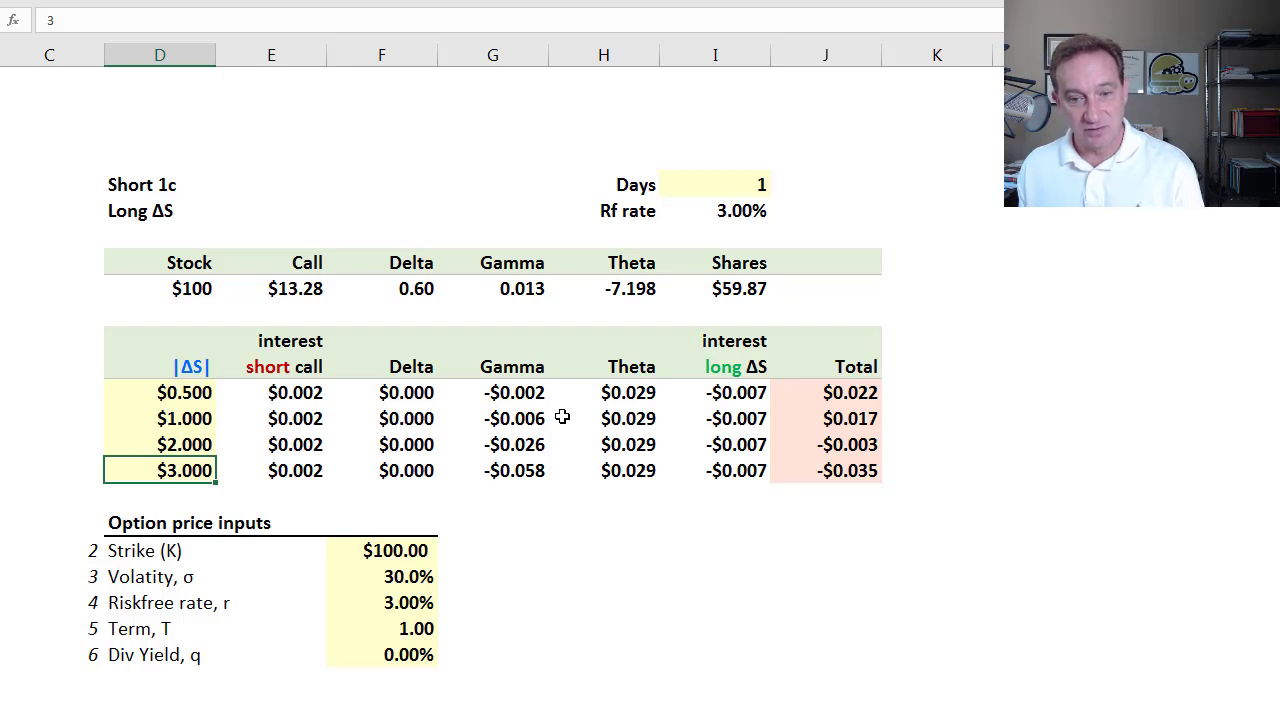
pyautogui.click(847, 472)
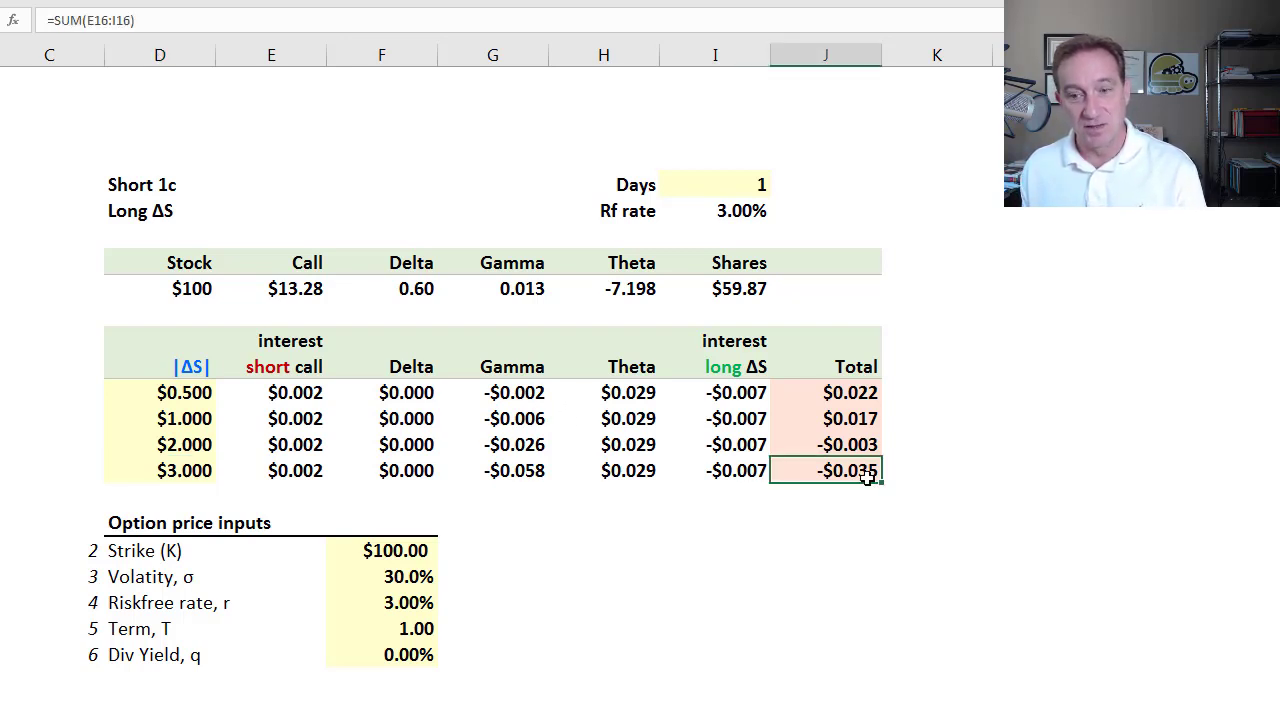